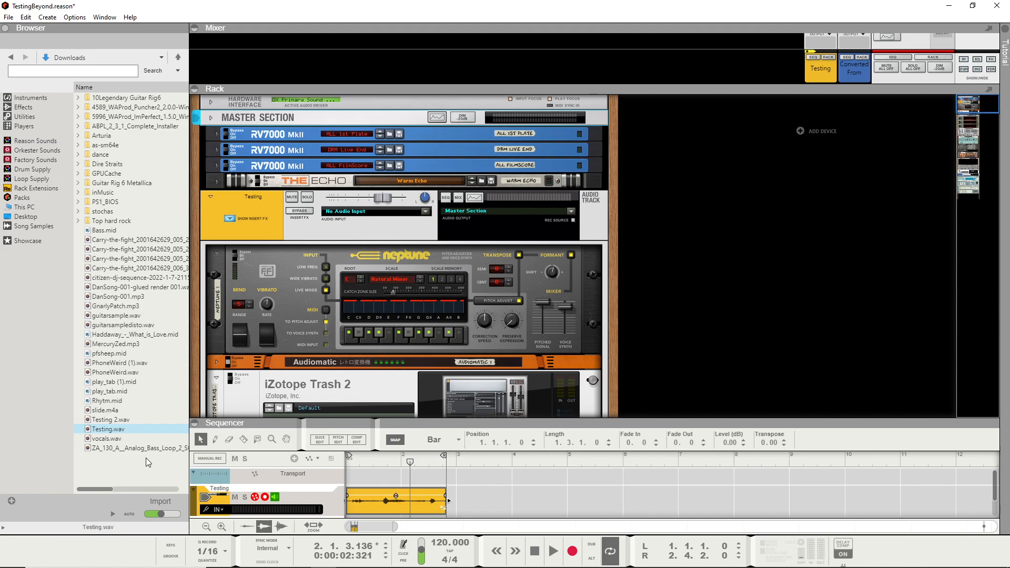
# - Audition Testing.wav in the browser and adjust its preview volume
pyautogui.click(113, 514)
pyautogui.click(112, 515)
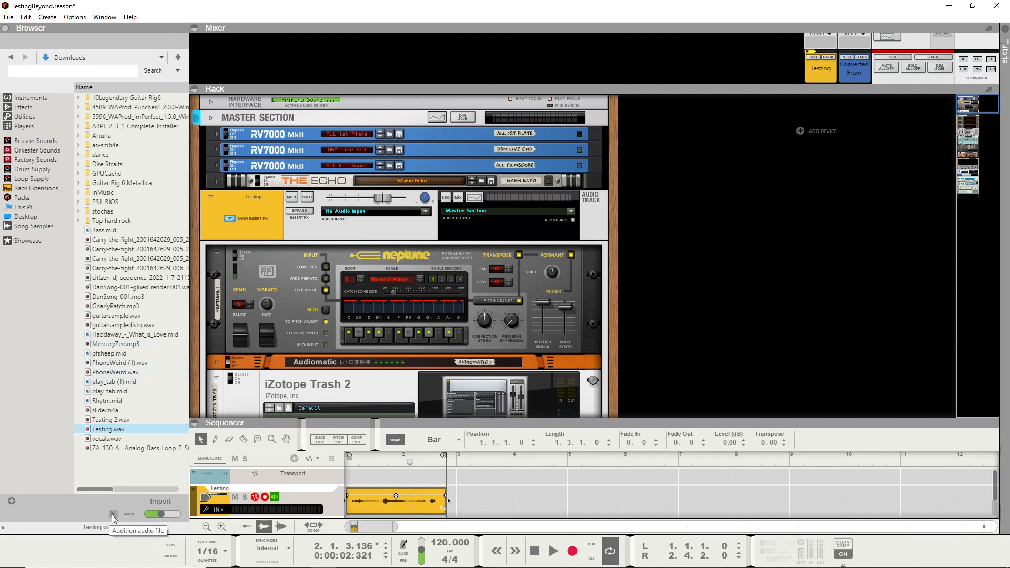
pyautogui.click(112, 515)
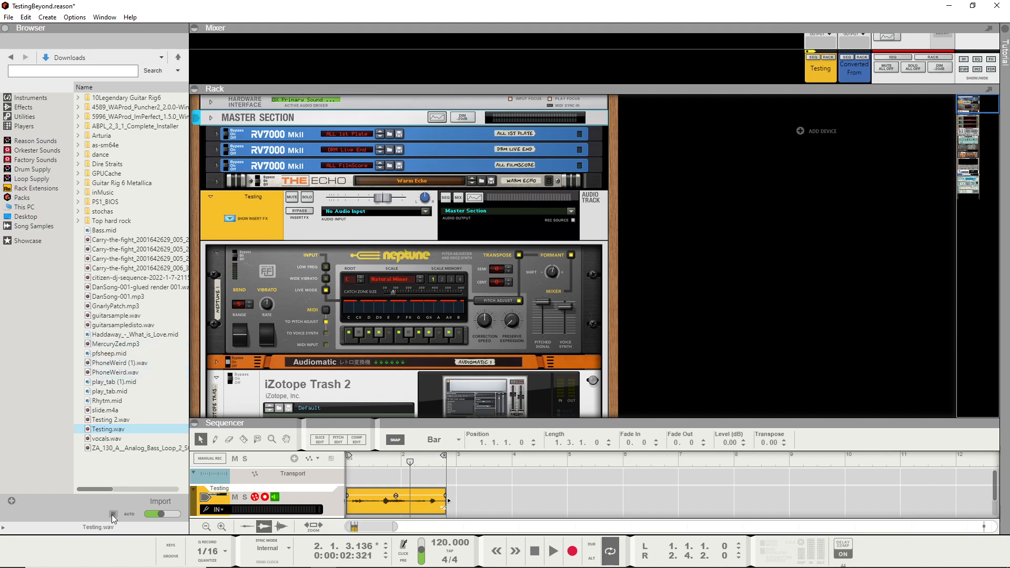
pyautogui.moveTo(164, 516); pyautogui.dragTo(176, 516)
pyautogui.moveTo(175, 516); pyautogui.dragTo(156, 515)
# - Show the effects devices in the browser and open the Testing clip for pitch editing in an enlarged sequencer
pyautogui.click(32, 107)
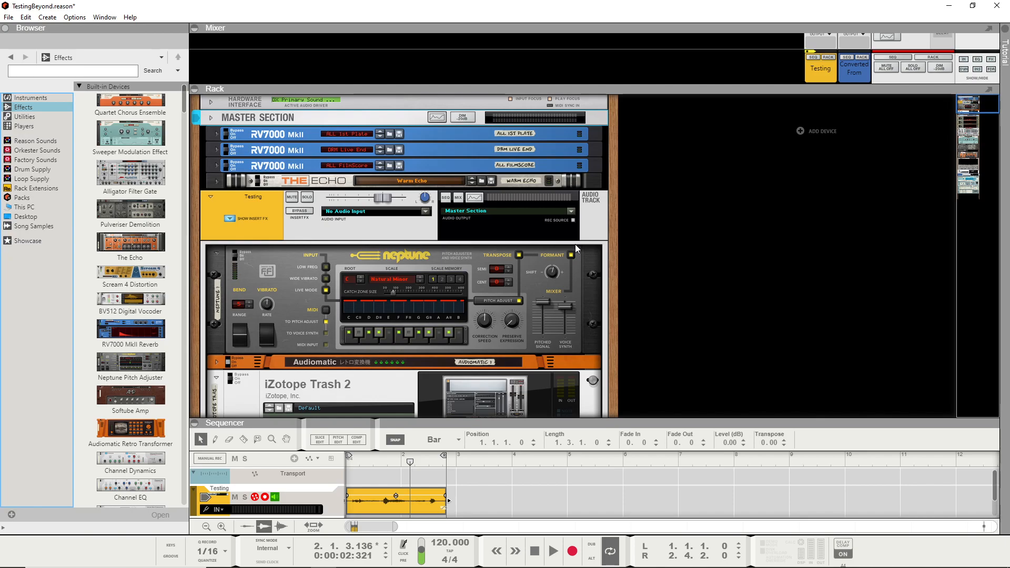
pyautogui.scroll(-2, 679, 239)
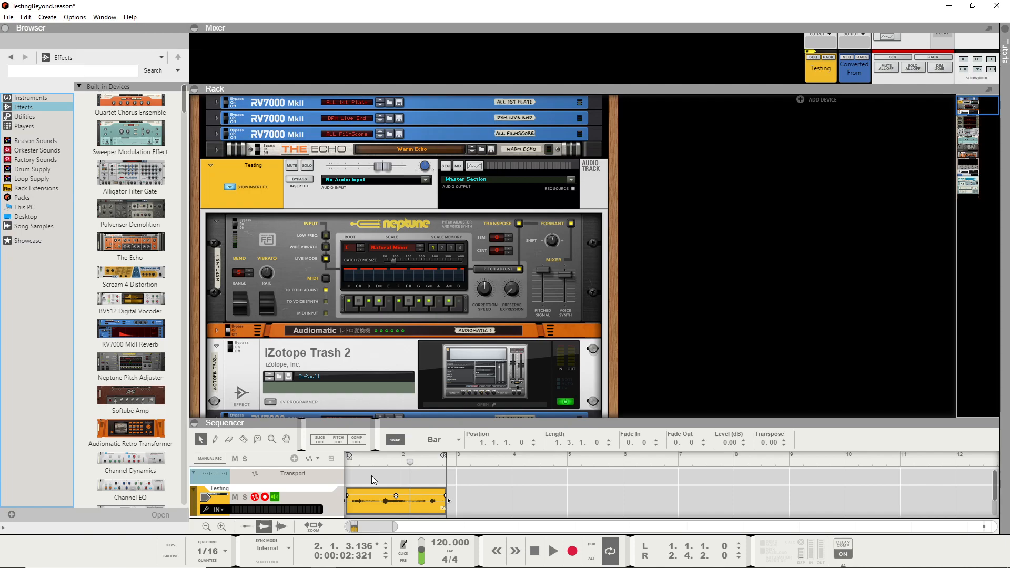
pyautogui.click(339, 439)
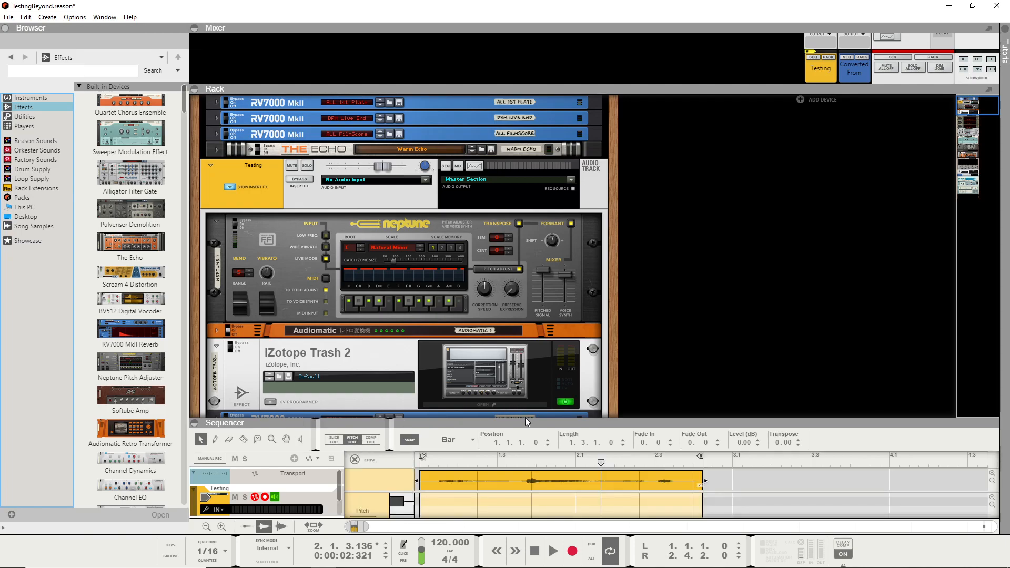
pyautogui.moveTo(522, 415); pyautogui.dragTo(553, 279)
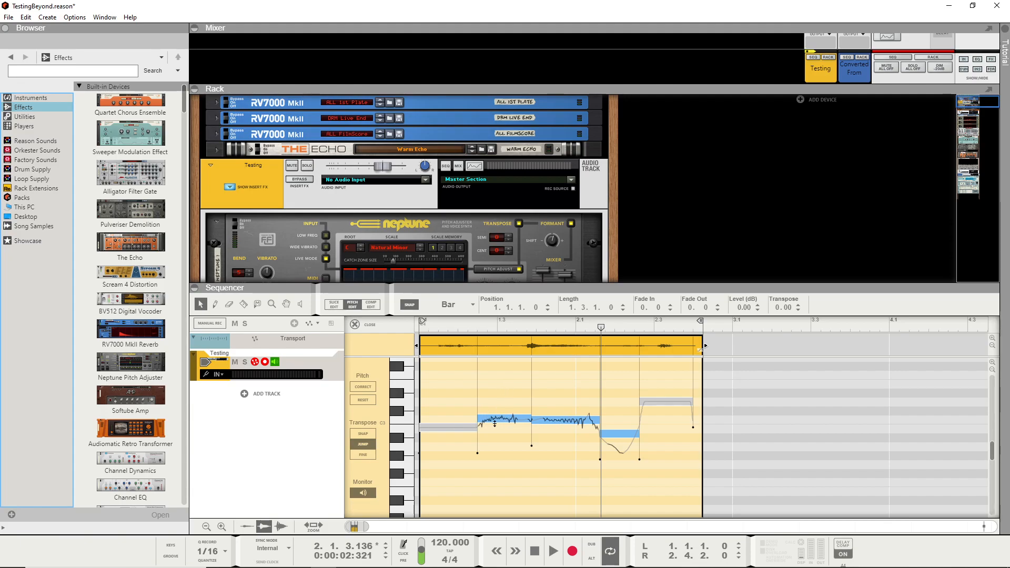
# - Move the Testing clip's first note to A#2 and its third note to D#3
pyautogui.moveTo(462, 430)
pyautogui.mouseDown()
pyautogui.moveTo(458, 371)
pyautogui.moveTo(452, 444)
pyautogui.mouseUp()
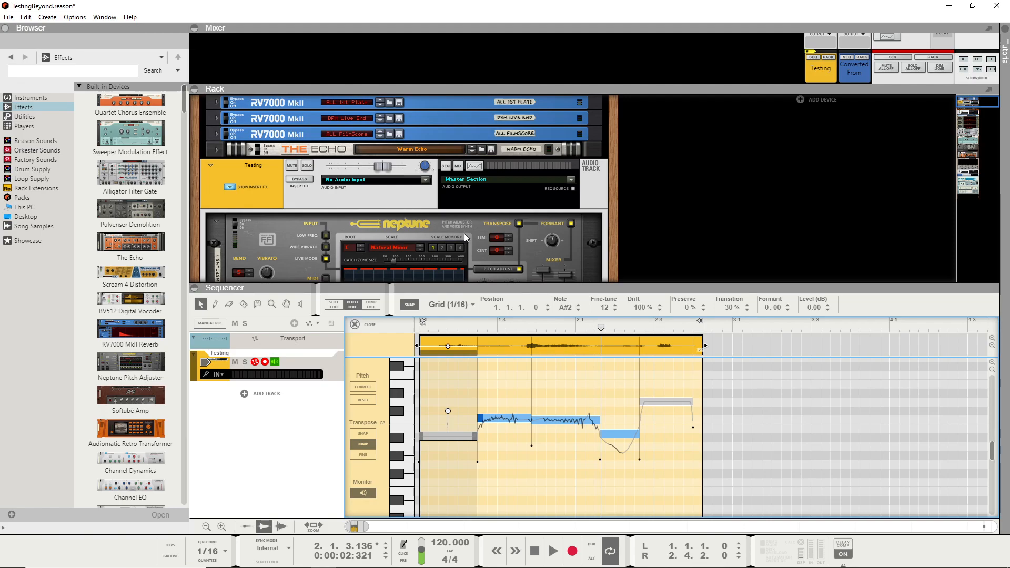
pyautogui.scroll(-1, 424, 236)
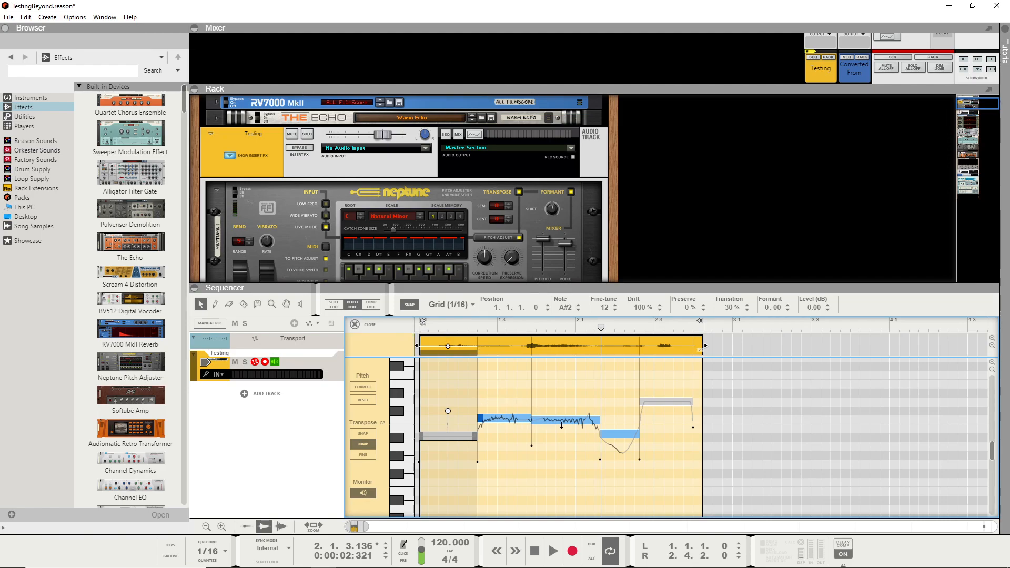
pyautogui.moveTo(570, 408); pyautogui.dragTo(568, 381)
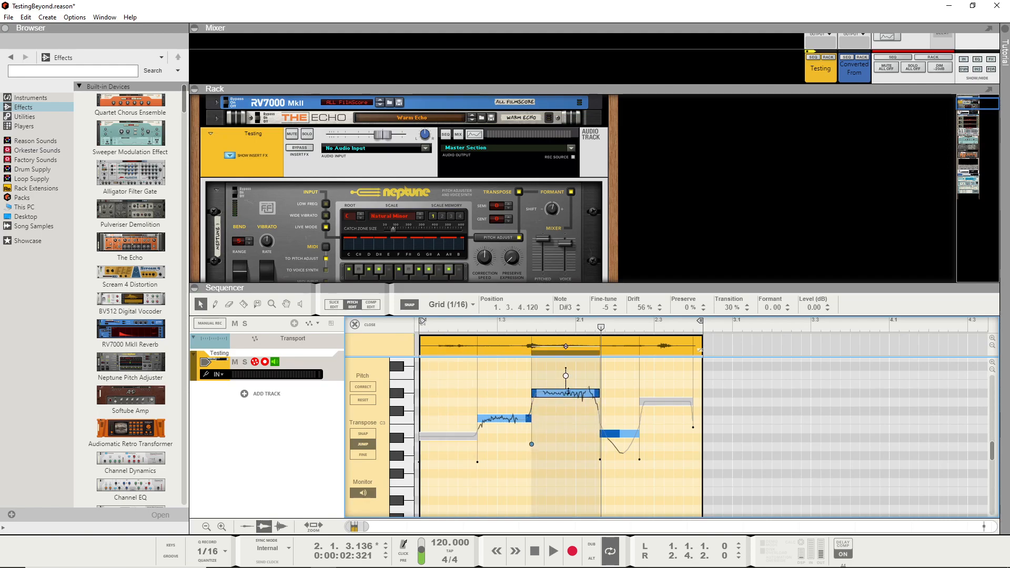
pyautogui.click(565, 376)
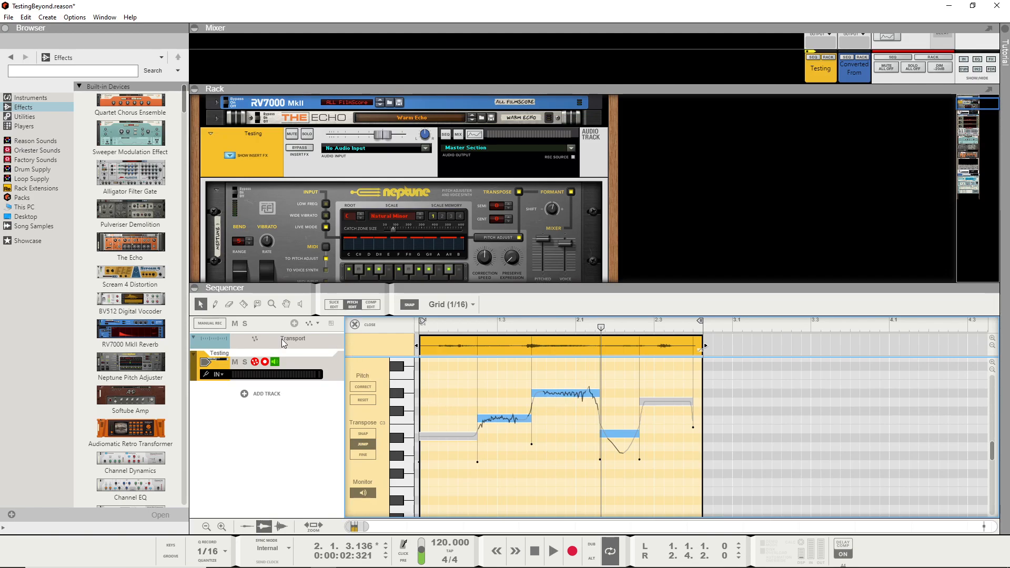
# - Audition the clip's second, third, fourth and fifth notes with the Speaker tool
pyautogui.click(300, 304)
pyautogui.click(565, 394)
pyautogui.click(487, 417)
pyautogui.click(627, 431)
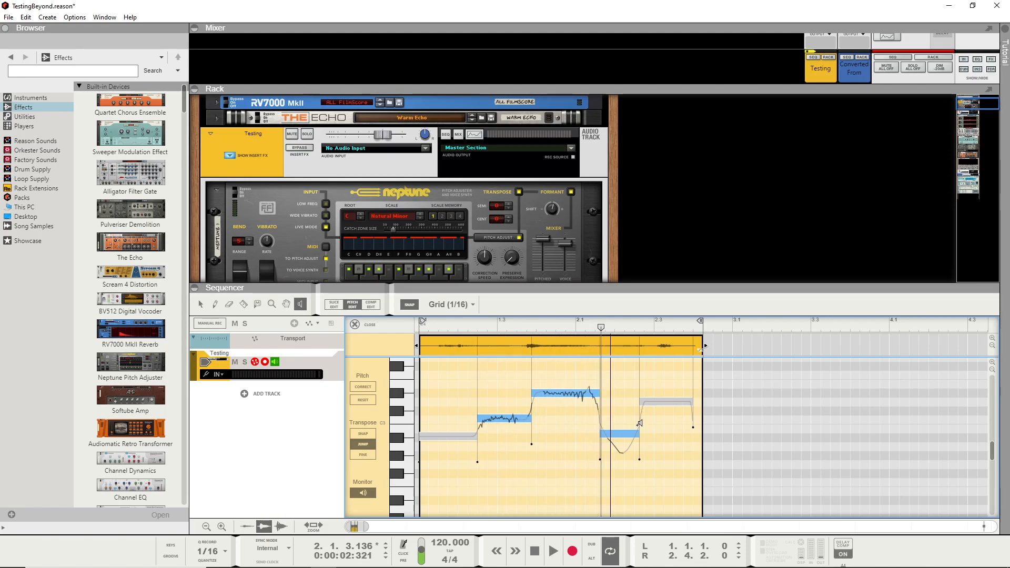
pyautogui.click(668, 397)
pyautogui.click(669, 400)
pyautogui.click(670, 400)
pyautogui.click(569, 392)
pyautogui.click(569, 392)
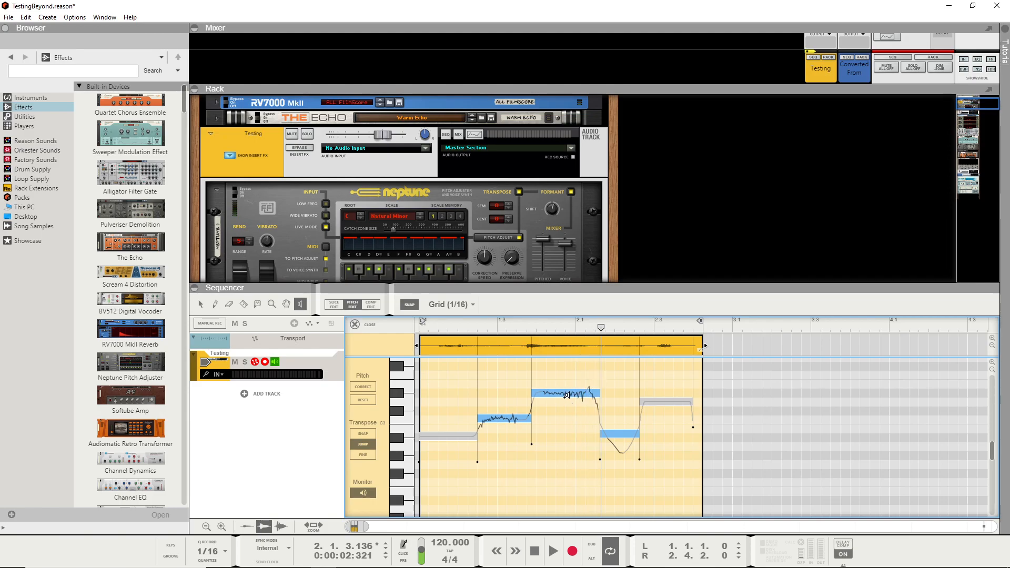
pyautogui.rightClick(562, 394)
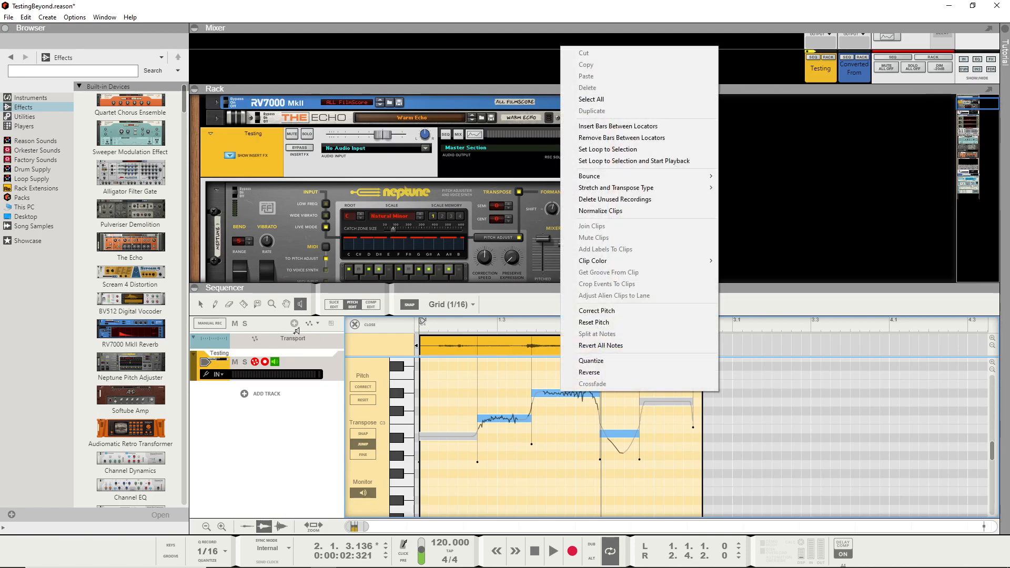
# - Lower the clip's third note to A2 and audition it
pyautogui.click(204, 305)
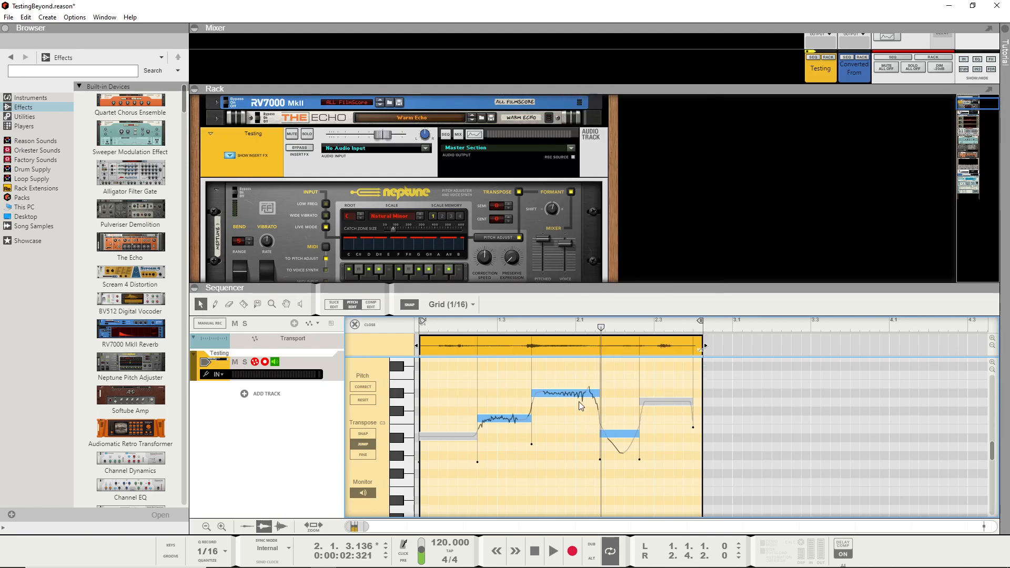
pyautogui.moveTo(573, 394); pyautogui.dragTo(572, 455)
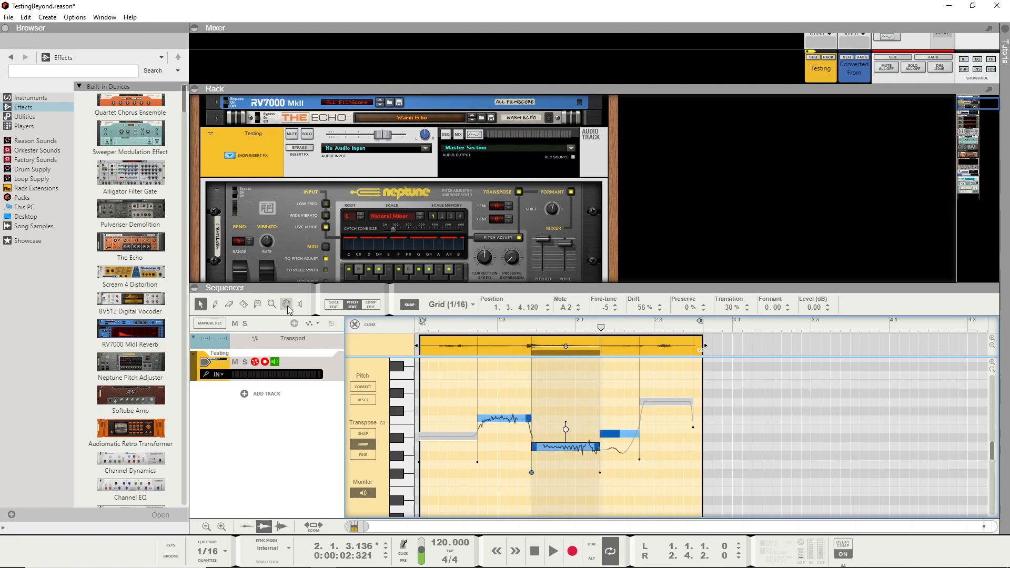
pyautogui.click(299, 303)
pyautogui.click(572, 445)
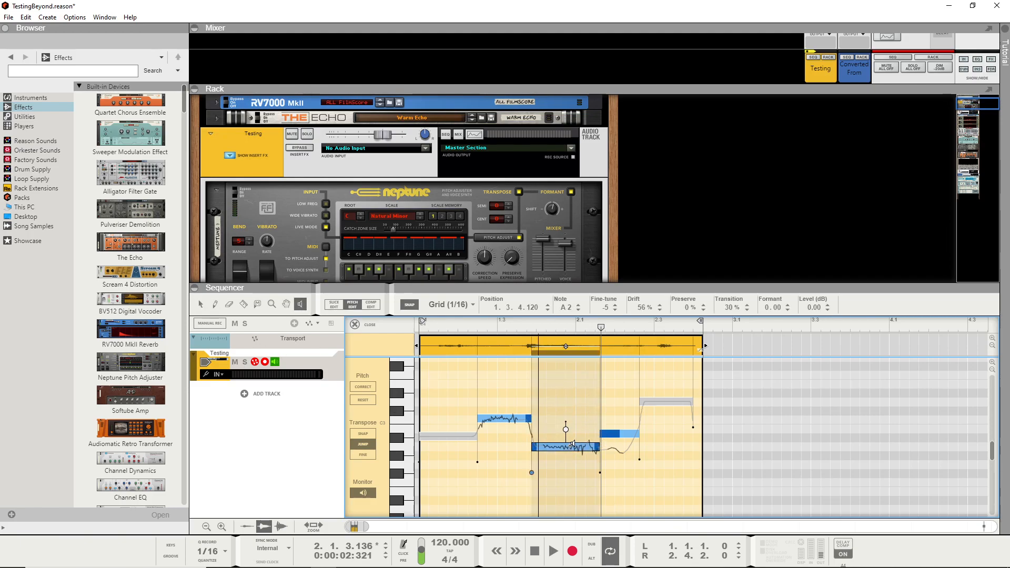
pyautogui.click(573, 445)
# - Shorten the third note to about half its length by moving its end earlier, and audition it
pyautogui.click(201, 304)
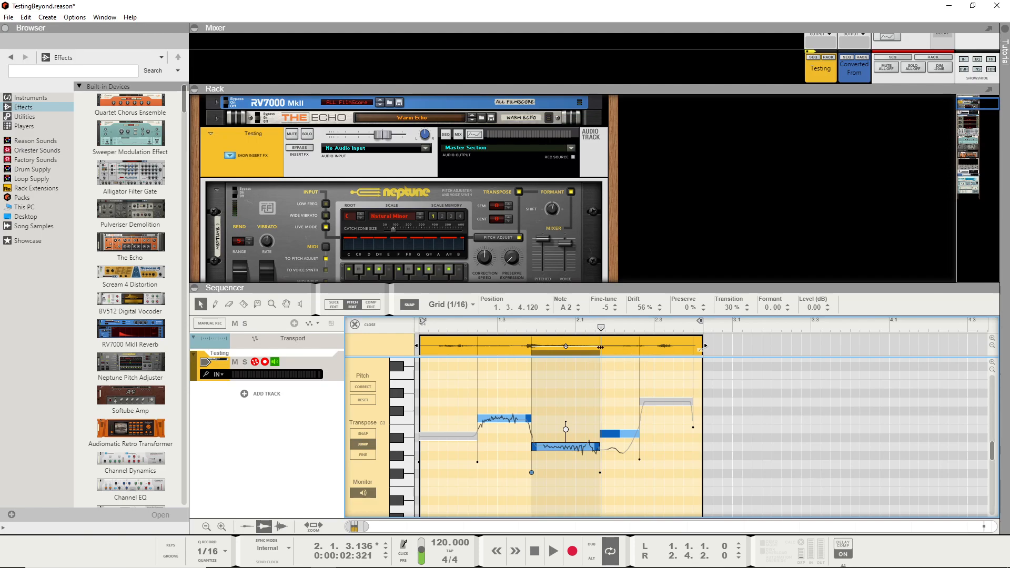
pyautogui.moveTo(600, 347); pyautogui.dragTo(565, 347)
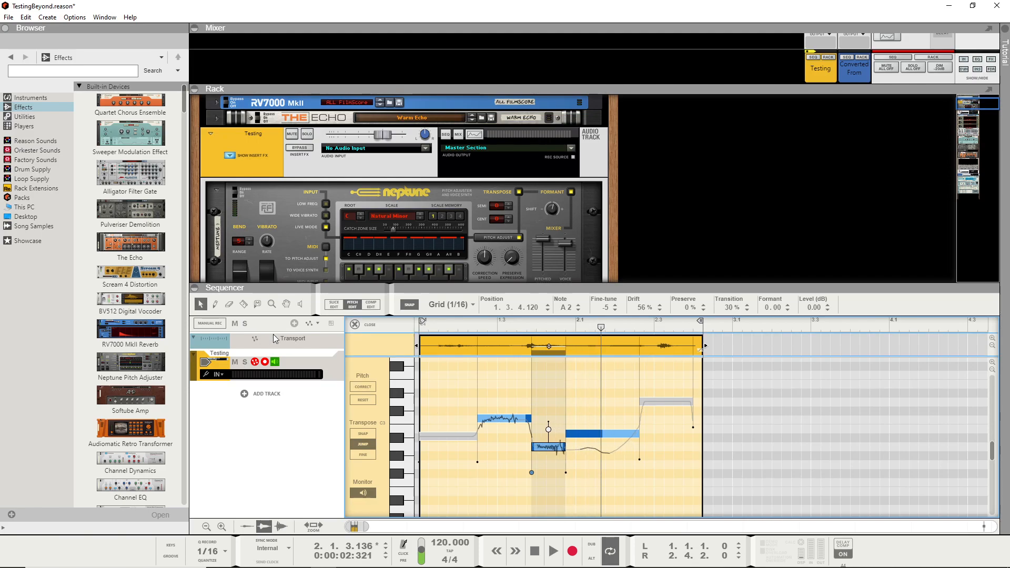
pyautogui.click(300, 304)
pyautogui.click(558, 444)
pyautogui.click(558, 443)
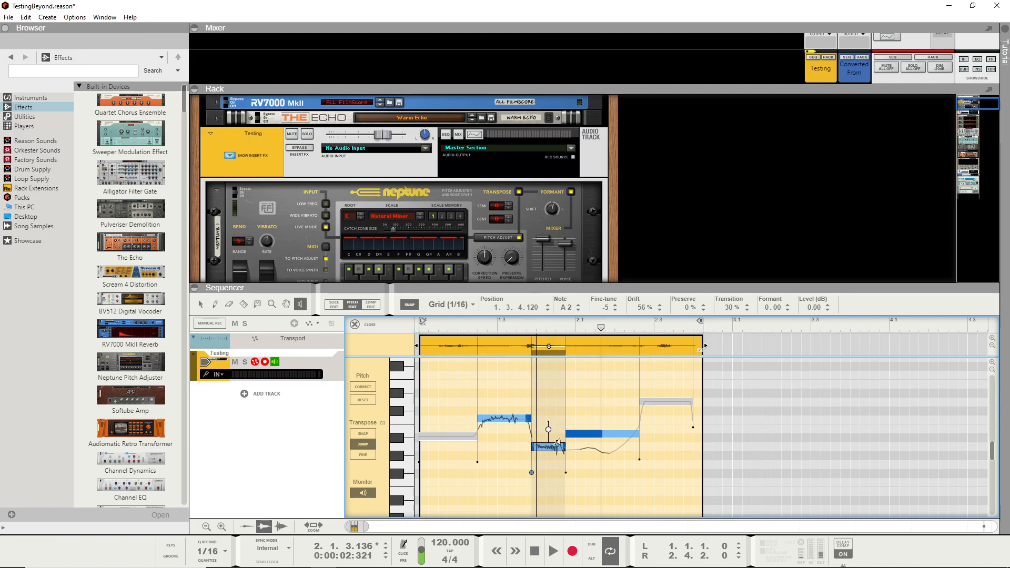
pyautogui.click(558, 444)
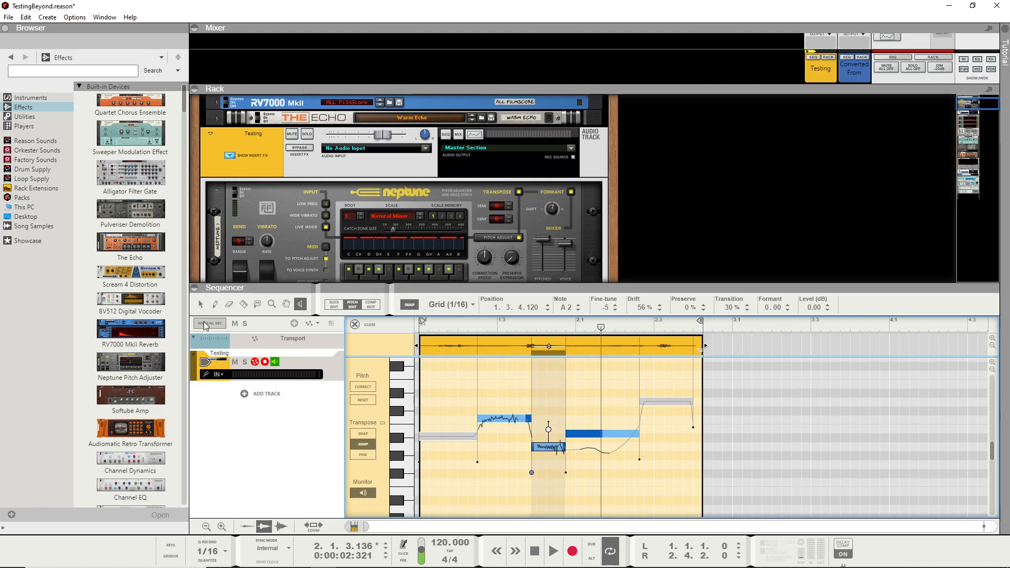
# - Lengthen the third note so it covers more than half of the fourth note, and audition it
pyautogui.press('q')
pyautogui.moveTo(566, 351); pyautogui.dragTo(626, 361)
pyautogui.click(303, 308)
pyautogui.click(596, 444)
pyautogui.click(596, 444)
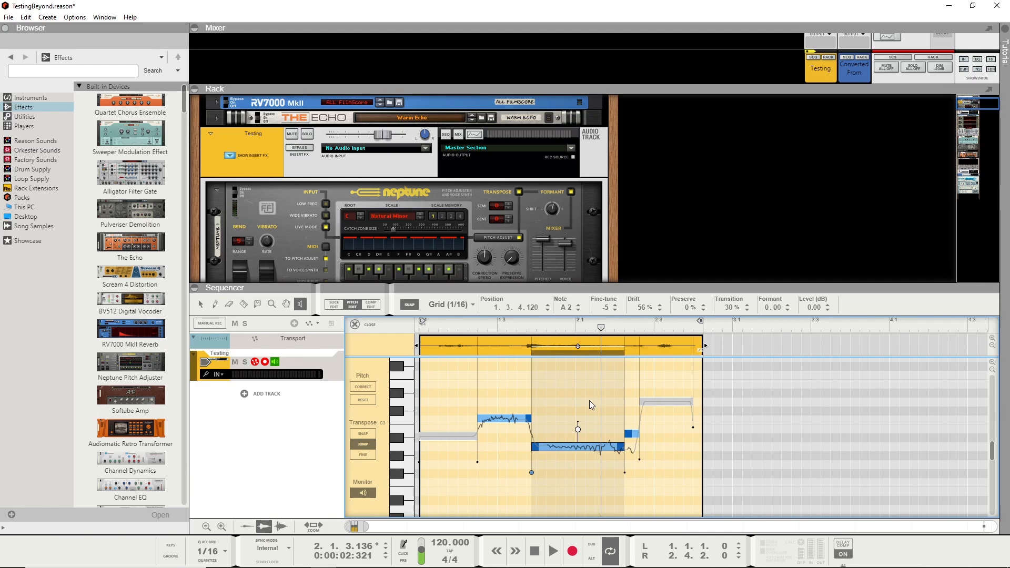
# - Enlarge the rack area and examine the Testing track's effects chain from Neptune down past ValhallaSupermassive
pyautogui.moveTo(591, 284); pyautogui.dragTo(592, 310)
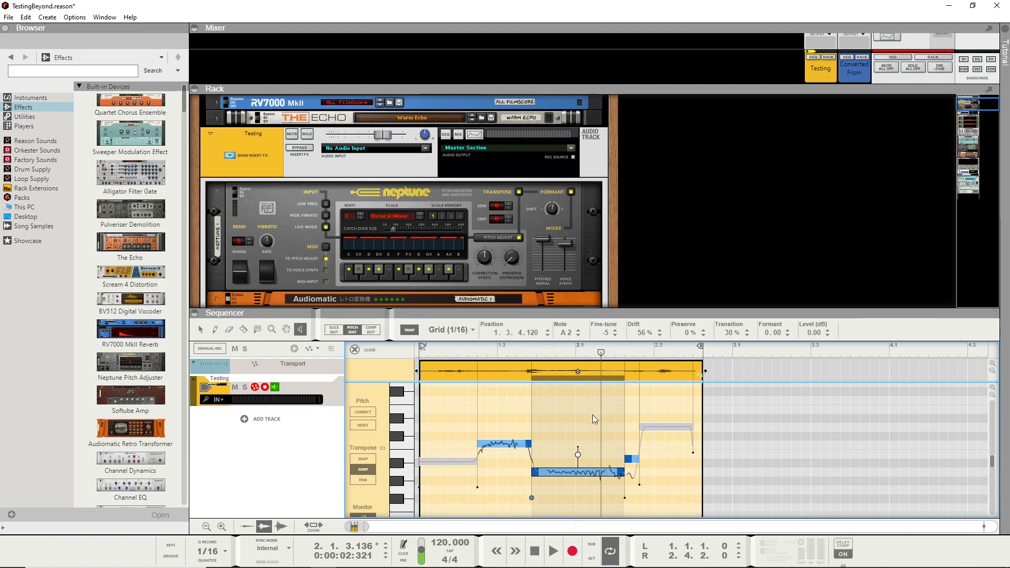
pyautogui.scroll(-3, 623, 228)
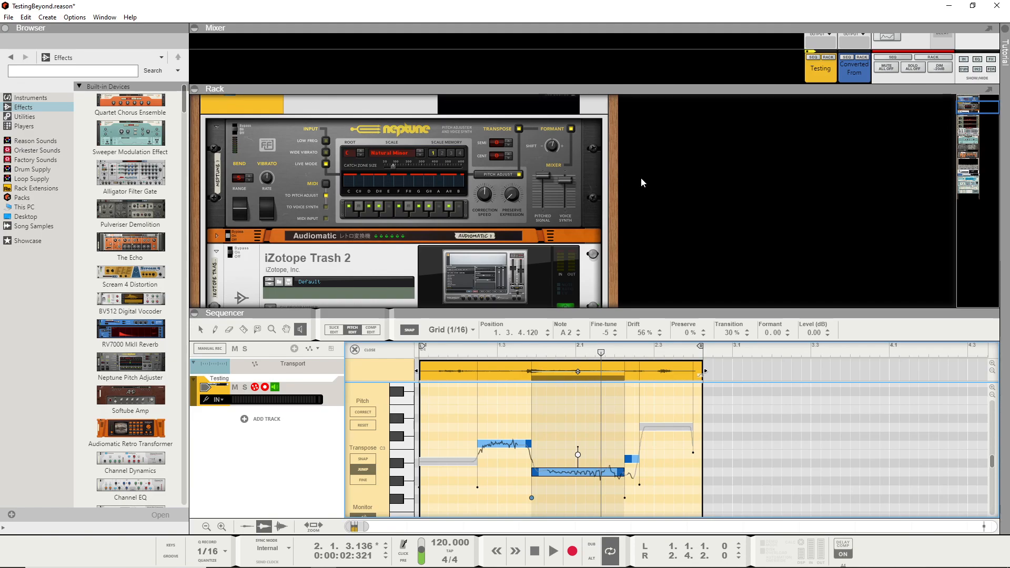
pyautogui.scroll(-3, 640, 182)
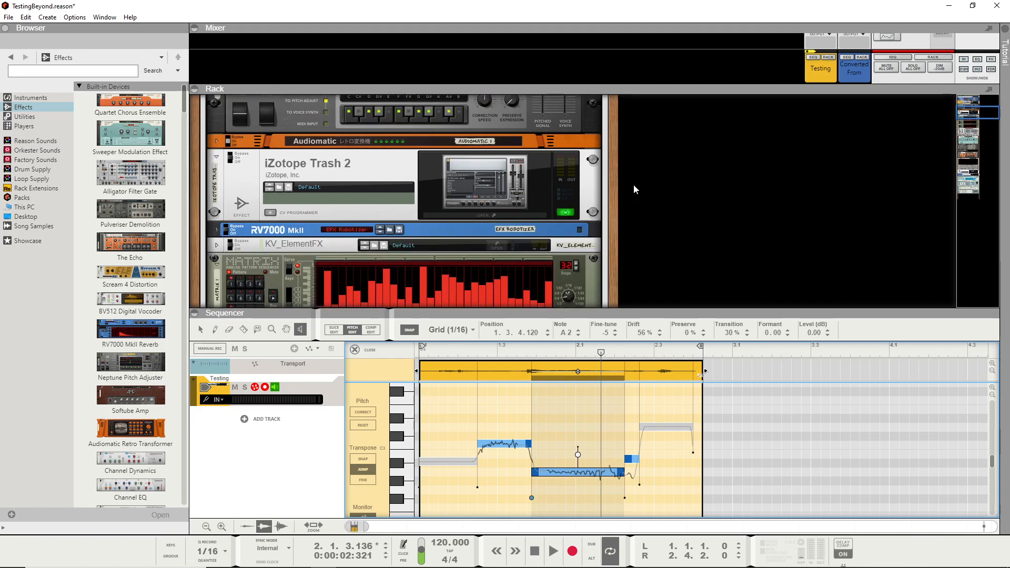
pyautogui.scroll(-10, 634, 184)
pyautogui.scroll(-10, 632, 182)
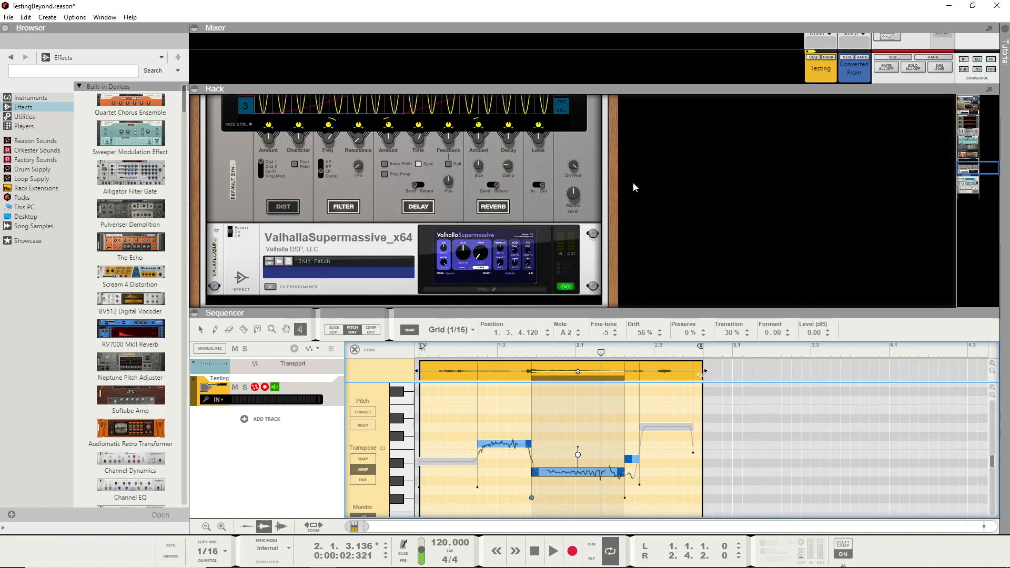
pyautogui.scroll(-5, 633, 182)
pyautogui.scroll(8, 633, 182)
pyautogui.scroll(10, 641, 181)
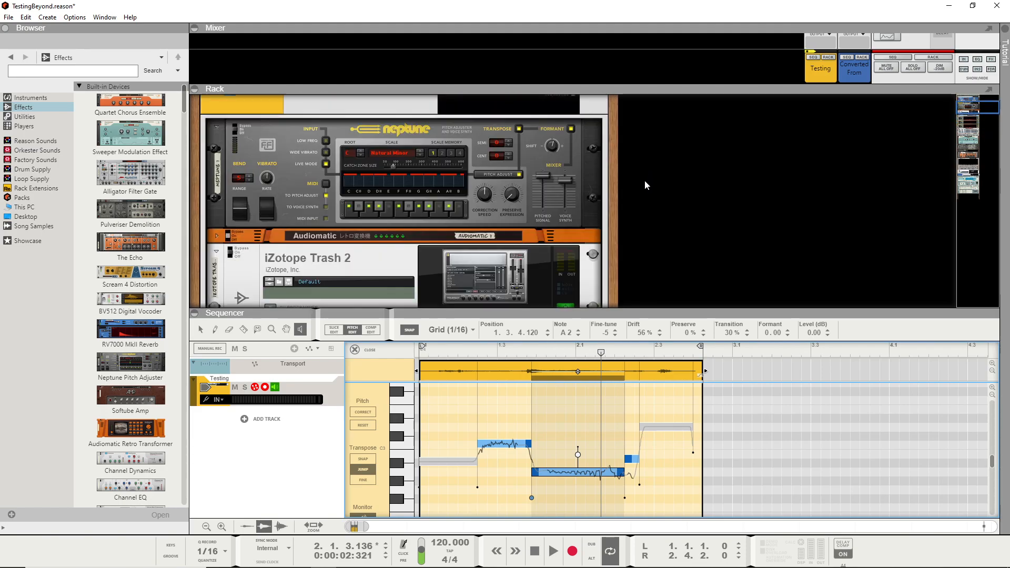
pyautogui.scroll(3, 497, 191)
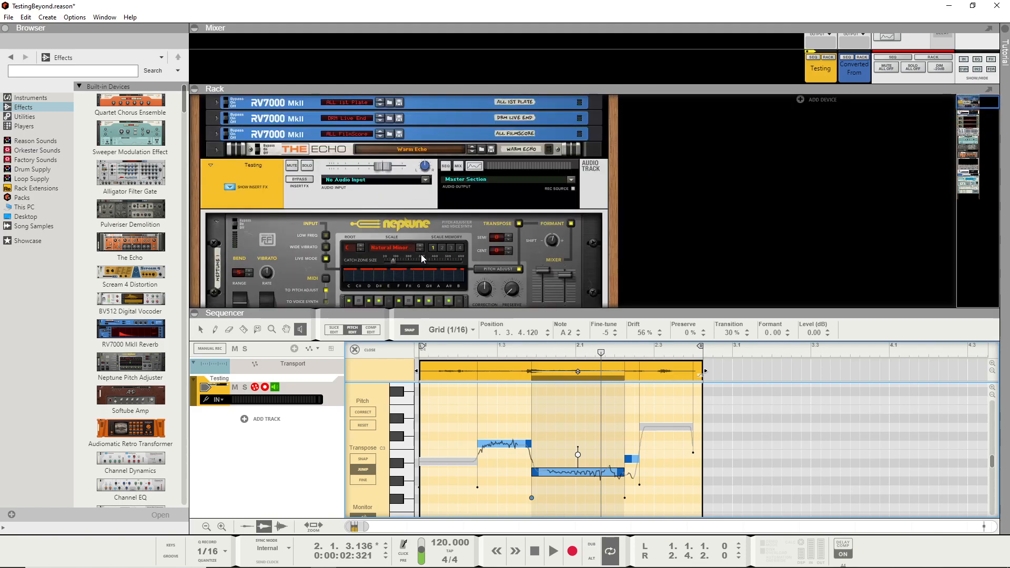
# - Step Neptune's semitone transpose down and back up, and unfold and refold the Audiomatic device
pyautogui.scroll(-2, 422, 261)
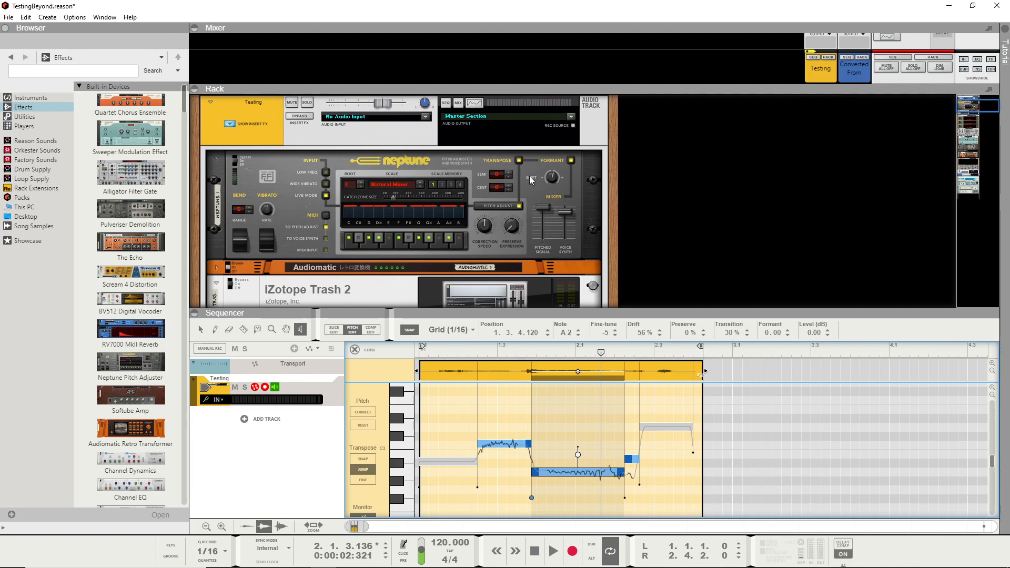
pyautogui.click(509, 177)
pyautogui.click(509, 177)
pyautogui.click(508, 177)
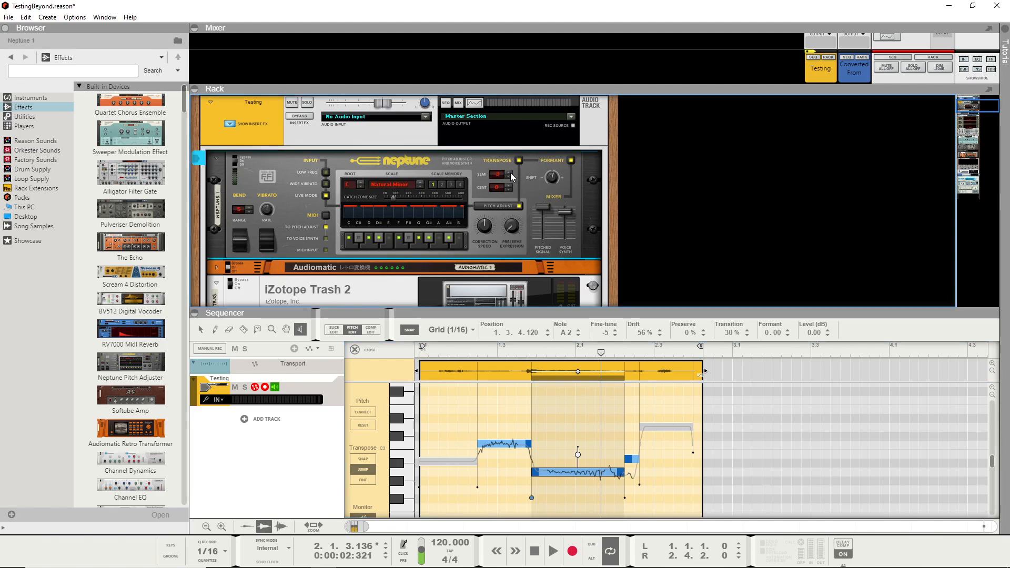
pyautogui.click(509, 172)
pyautogui.click(510, 172)
pyautogui.click(216, 271)
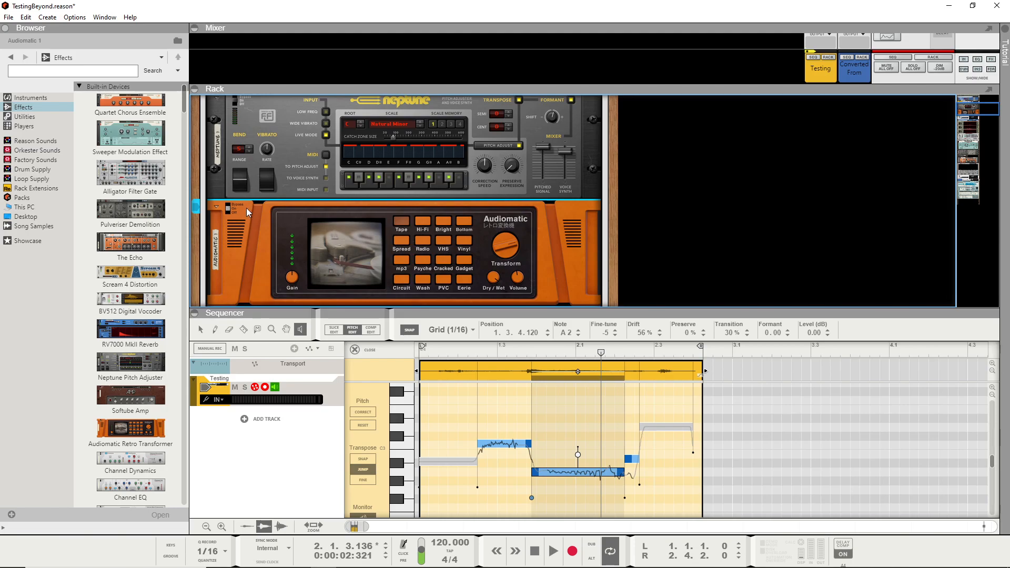
pyautogui.click(216, 205)
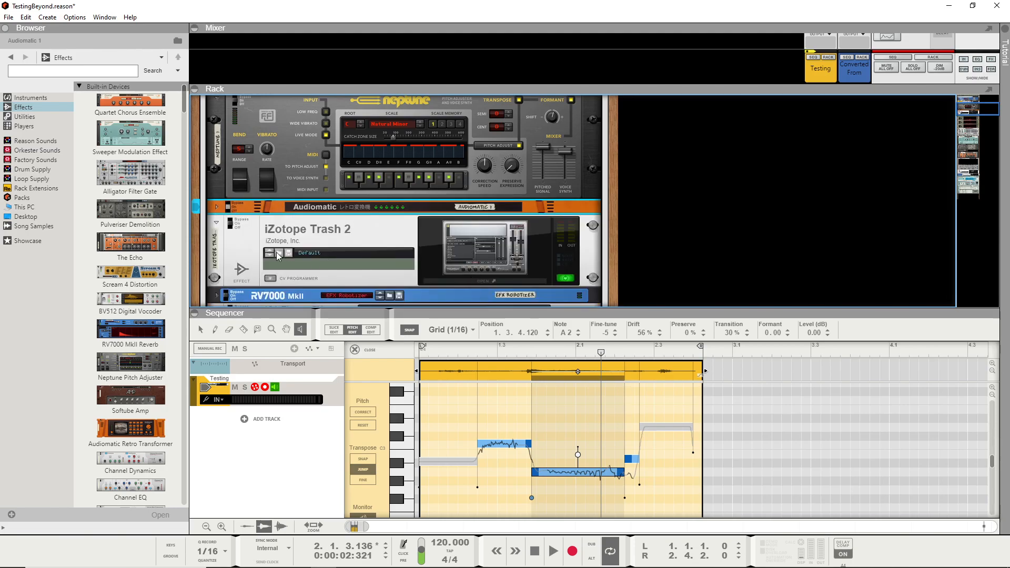
# - Open the iZotope Trash 2 plugin window and examine its Filter 2 and Trash sections
pyautogui.click(494, 283)
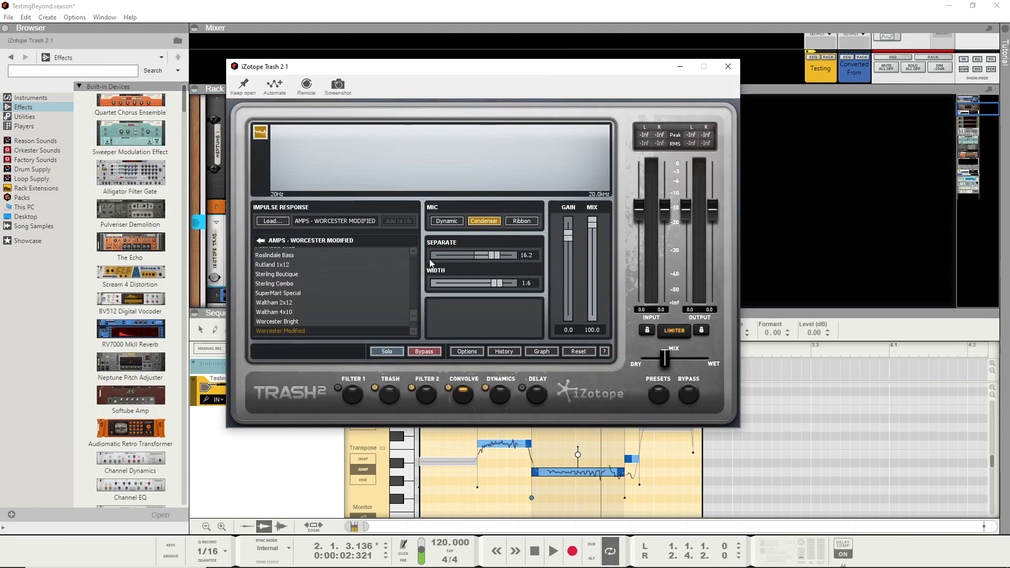
pyautogui.click(427, 395)
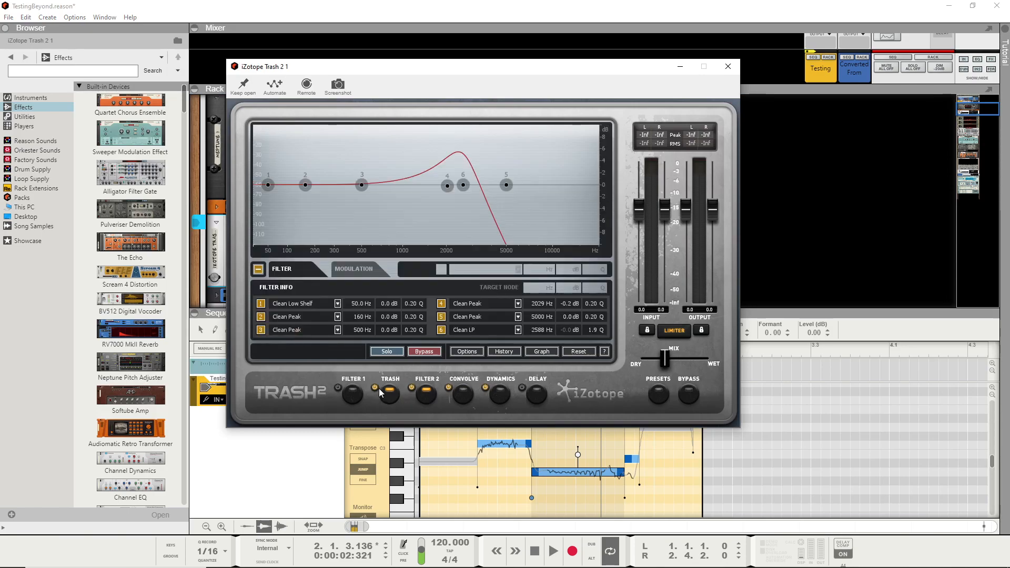
pyautogui.click(383, 394)
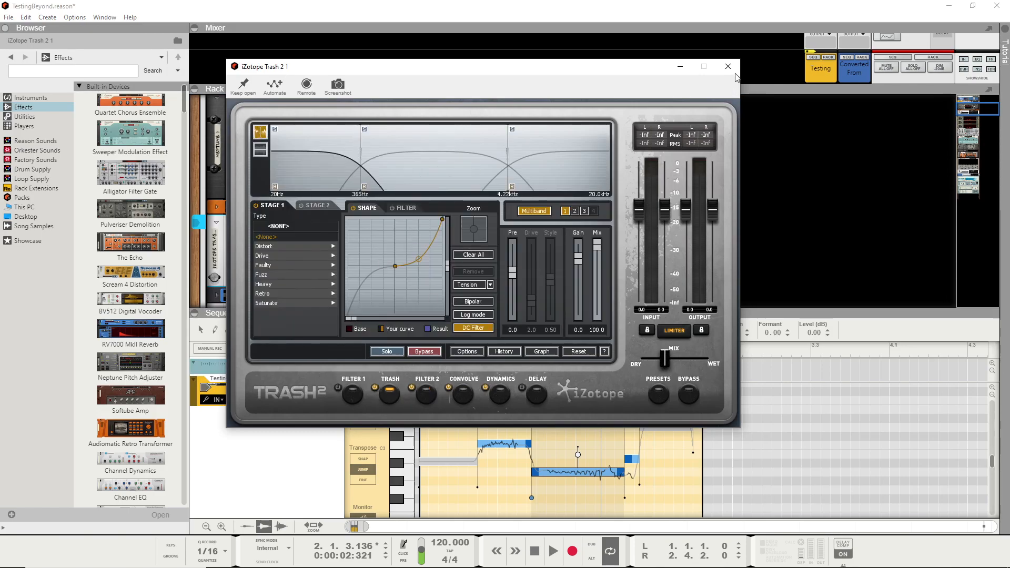
# - Close the Trash 2 window, unfold KV_ElementFX, and examine its plugin graph and The Orb hosted inside it before closing both windows
pyautogui.click(728, 66)
pyautogui.scroll(-3, 675, 206)
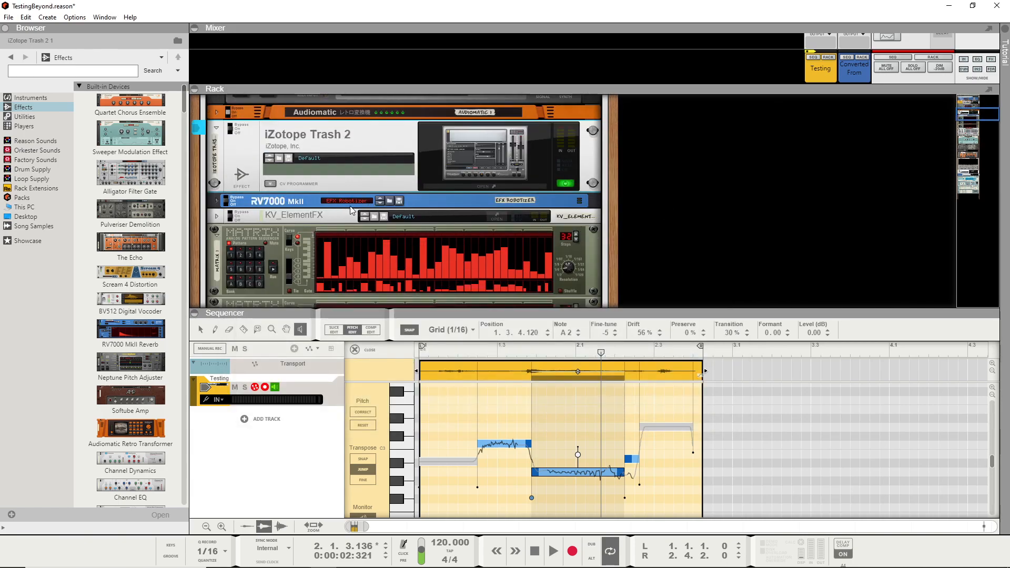
pyautogui.click(217, 215)
pyautogui.click(476, 276)
pyautogui.click(285, 186)
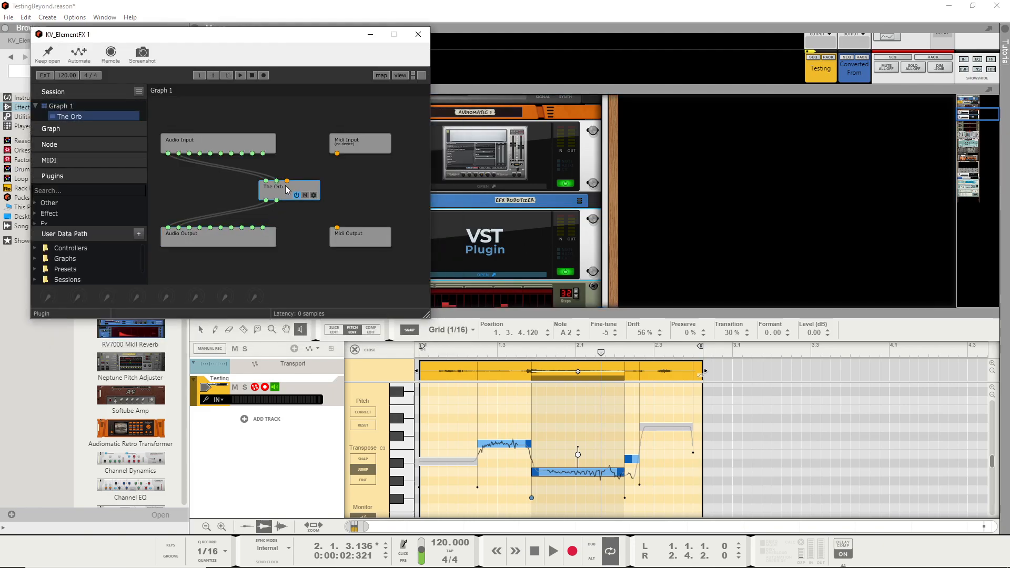
pyautogui.doubleClick(285, 185)
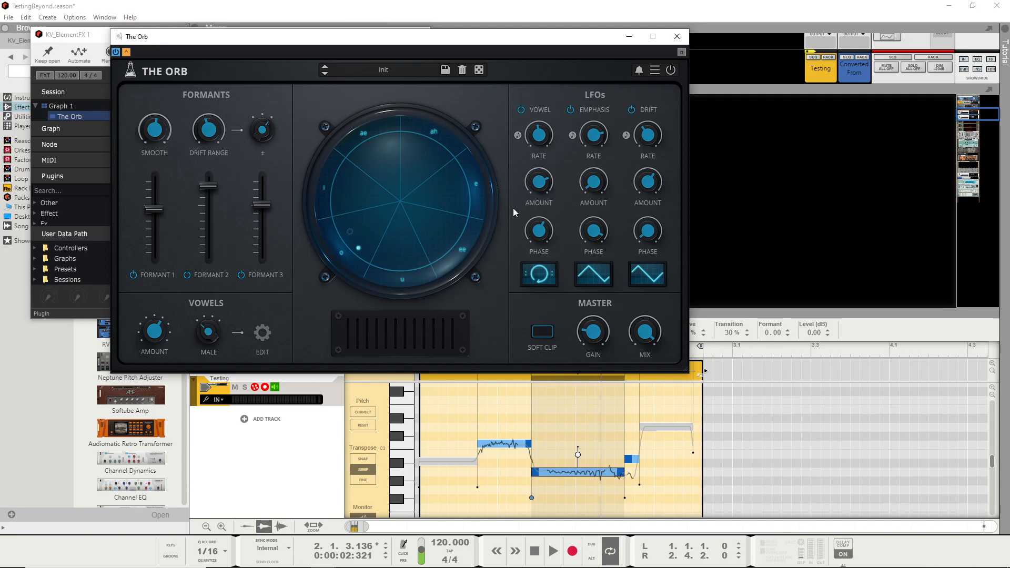
pyautogui.click(675, 37)
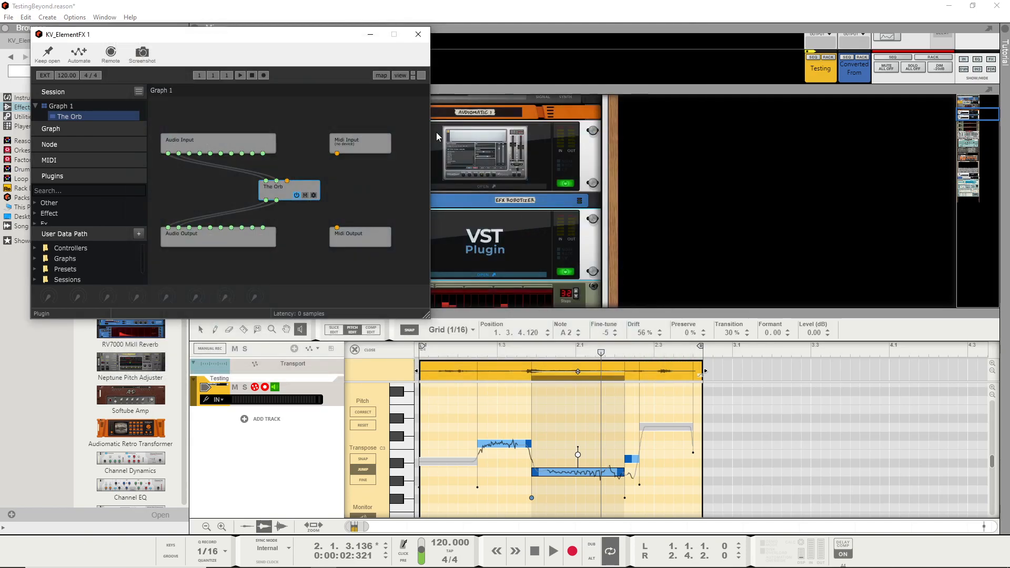
pyautogui.click(424, 34)
# - Examine the front panels of the three Matrix pattern sequencers and the Alligator below KV_ElementFX
pyautogui.scroll(-5, 487, 159)
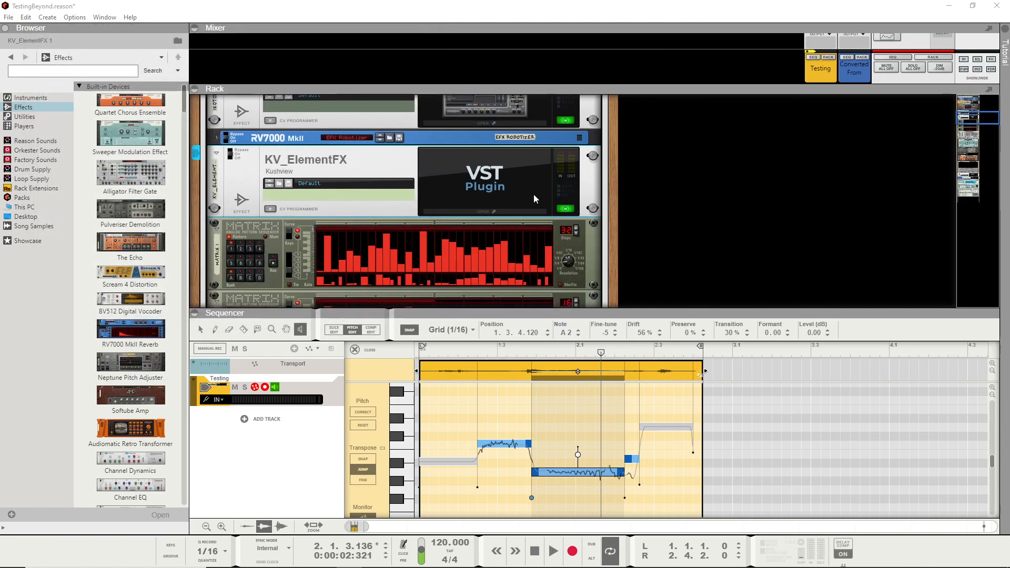
pyautogui.scroll(-3, 441, 234)
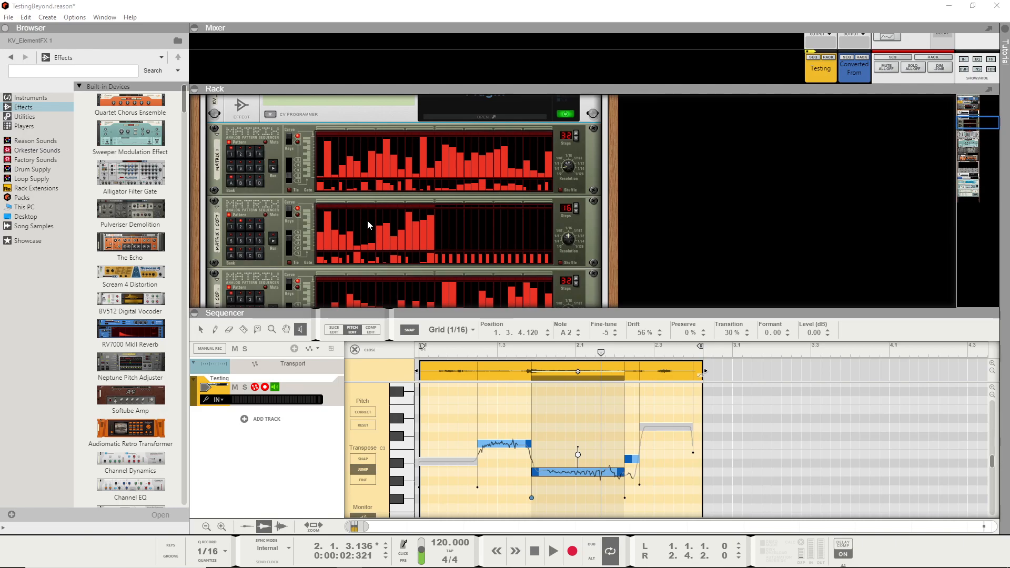
pyautogui.scroll(-3, 367, 220)
pyautogui.scroll(-3, 408, 264)
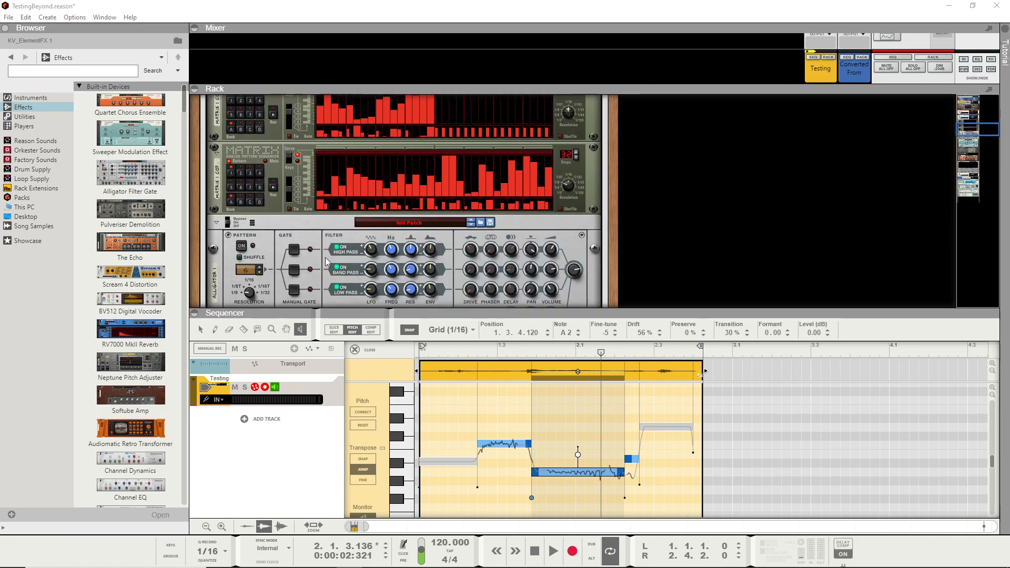
pyautogui.scroll(-3, 295, 247)
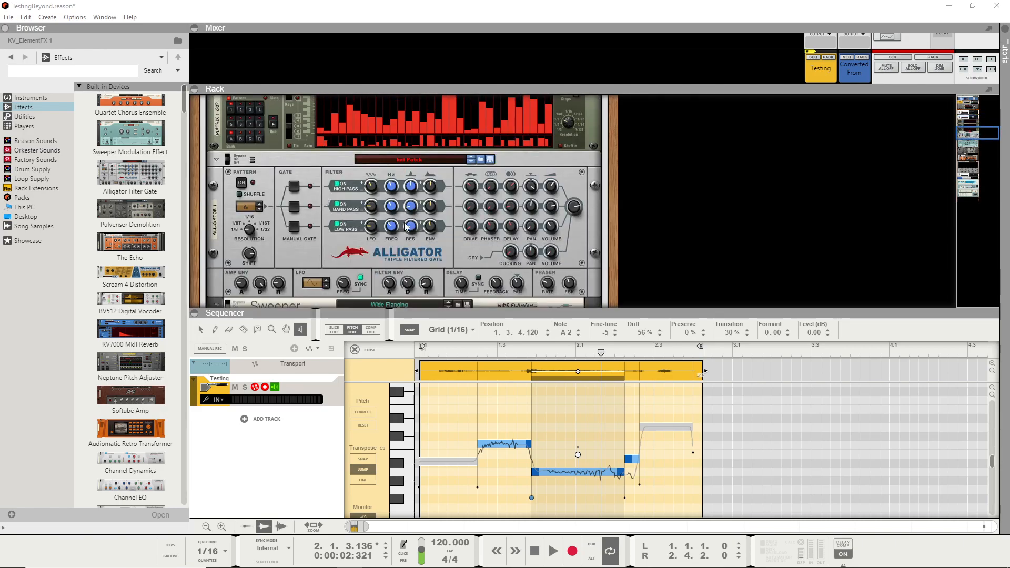
pyautogui.scroll(2, 489, 220)
pyautogui.scroll(2, 489, 220)
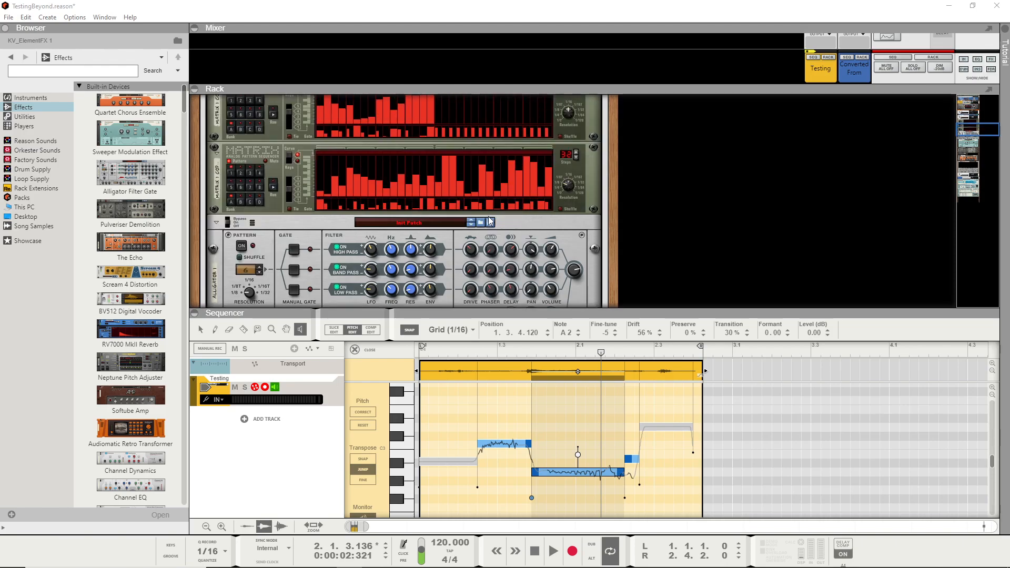
# - Flip the rack to its rear, examine the CV cabling from the Matrix sequencers into the Alligator, and return to the front
pyautogui.press('Tab')
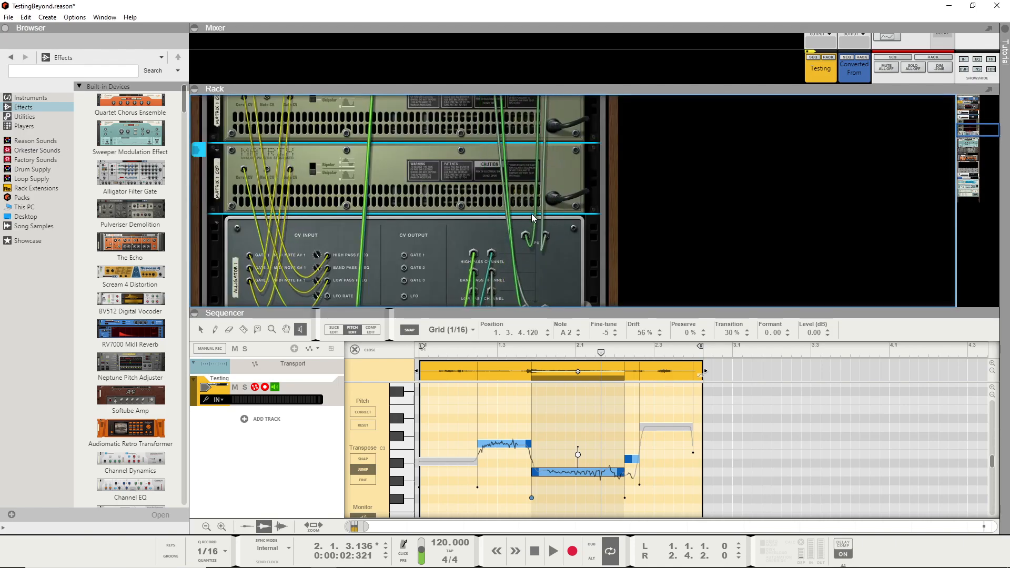
pyautogui.scroll(3, 524, 206)
pyautogui.scroll(3, 524, 206)
pyautogui.scroll(-10, 515, 214)
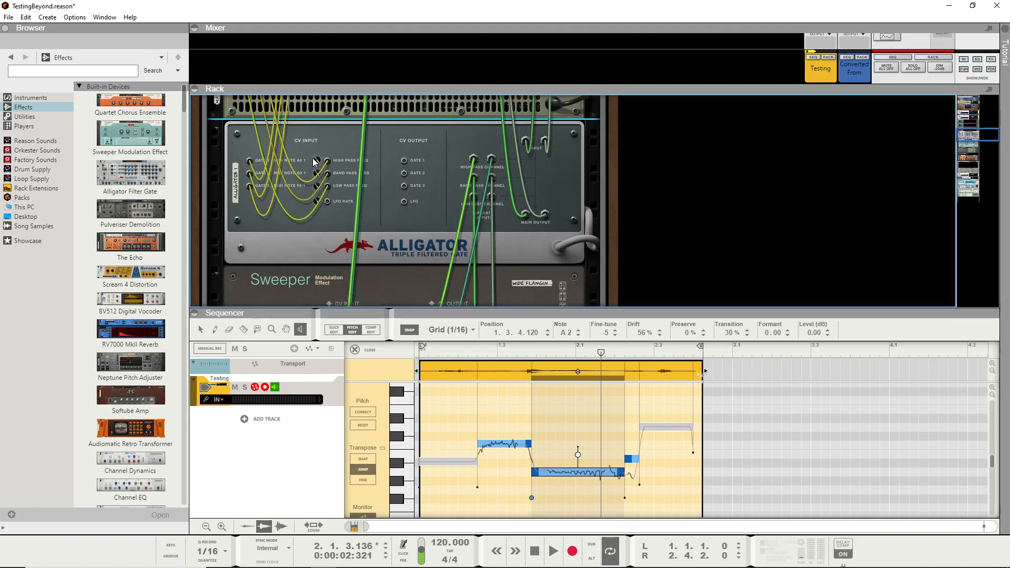
pyautogui.press('Tab')
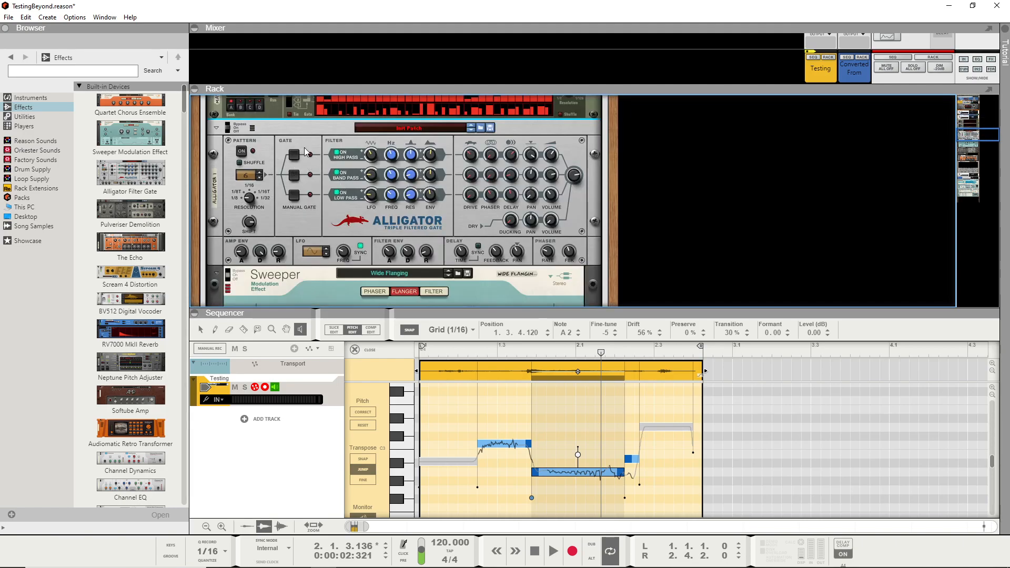
# - Compare the patterns of the three Matrix sequencers with the Alligator's gate and filter controls
pyautogui.scroll(5, 299, 183)
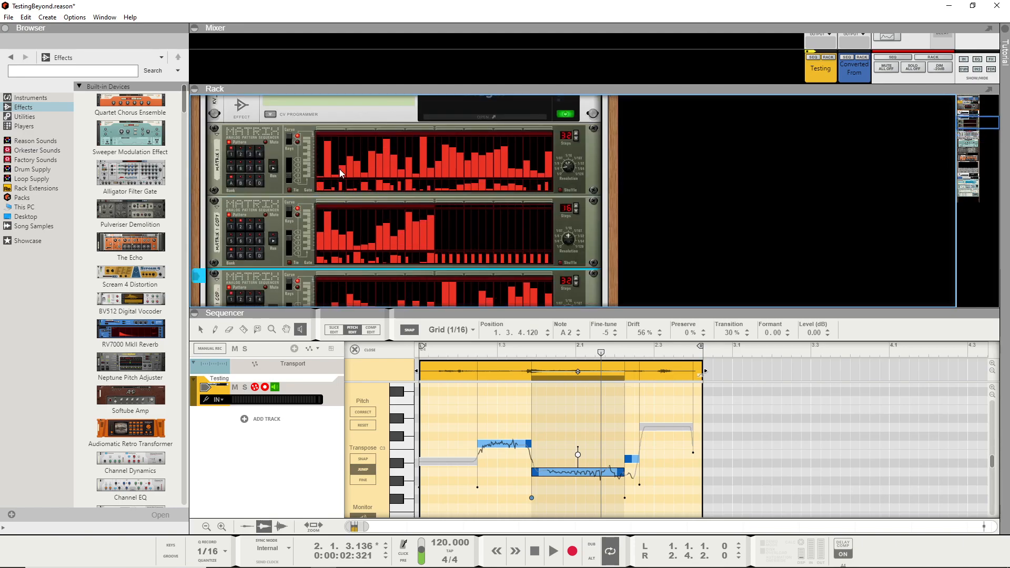
pyautogui.scroll(-5, 425, 179)
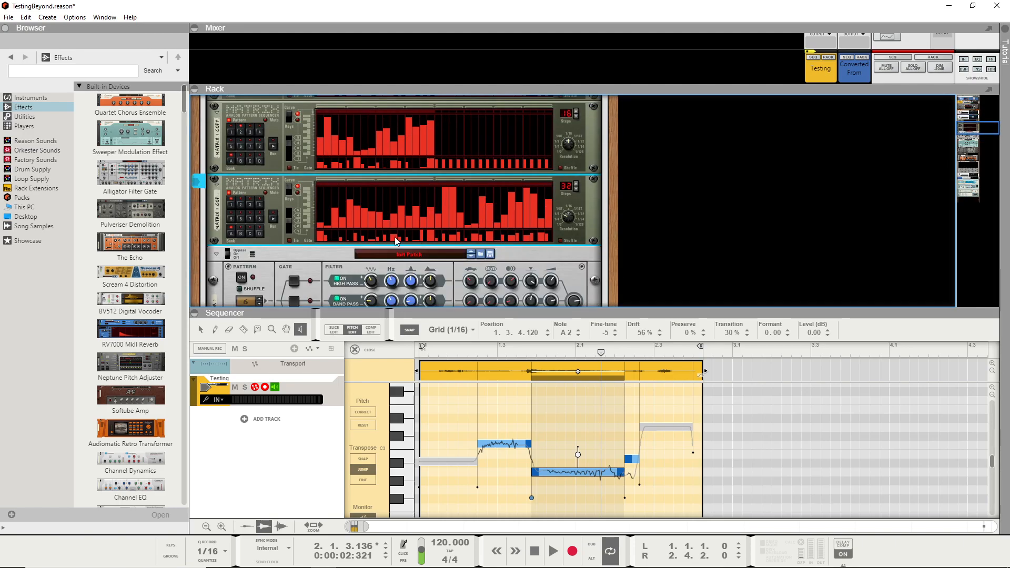
pyautogui.scroll(1, 441, 238)
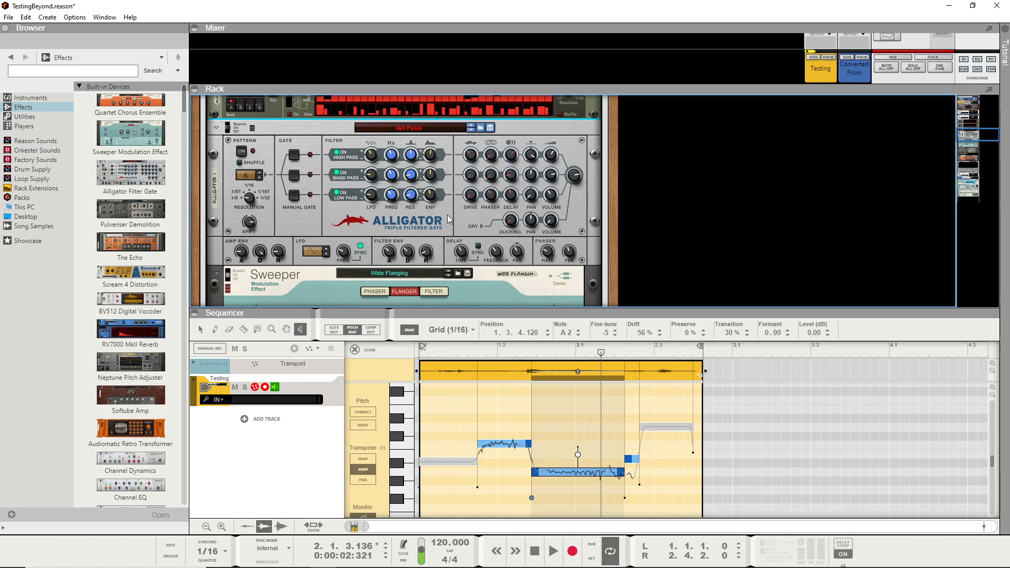
pyautogui.scroll(-3, 447, 215)
pyautogui.scroll(2, 447, 215)
# - Trace the rear audio cabling from the Alligator outputs through Sweeper, Pulveriser, Spider Audio, The Echo and Synchronous to ValhallaSupermassive
pyautogui.press('Tab')
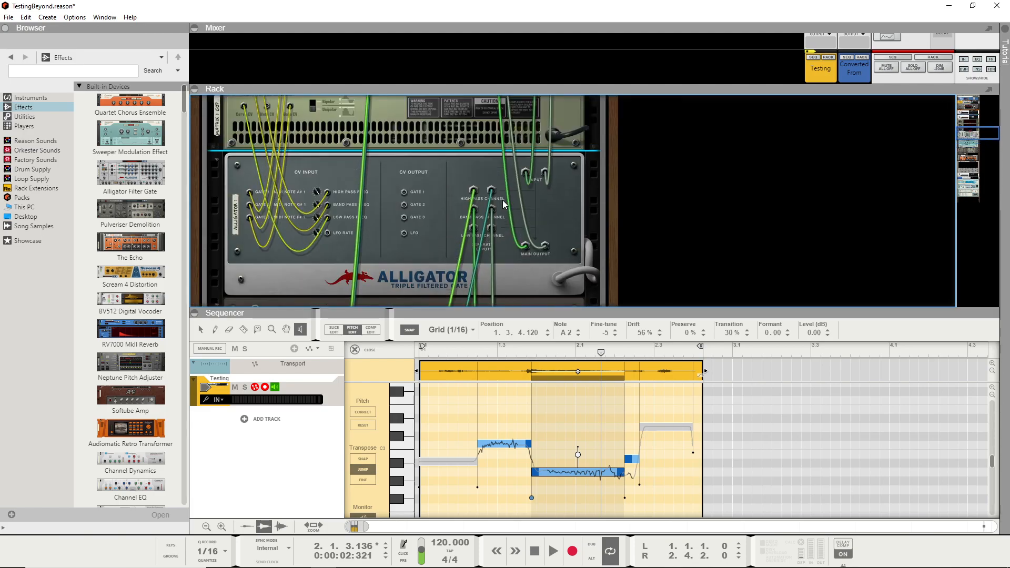
pyautogui.scroll(-3, 486, 216)
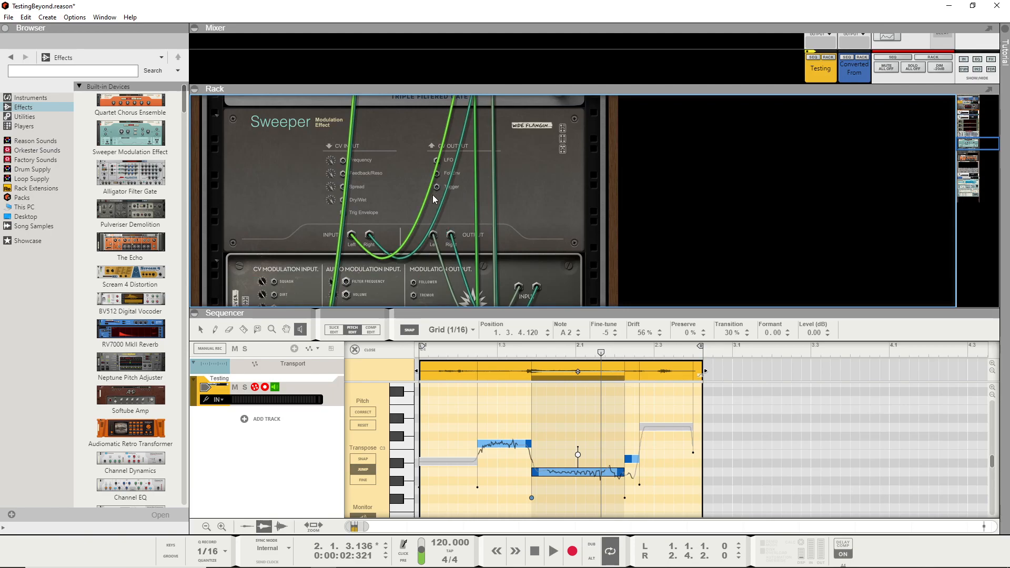
pyautogui.scroll(-2, 433, 195)
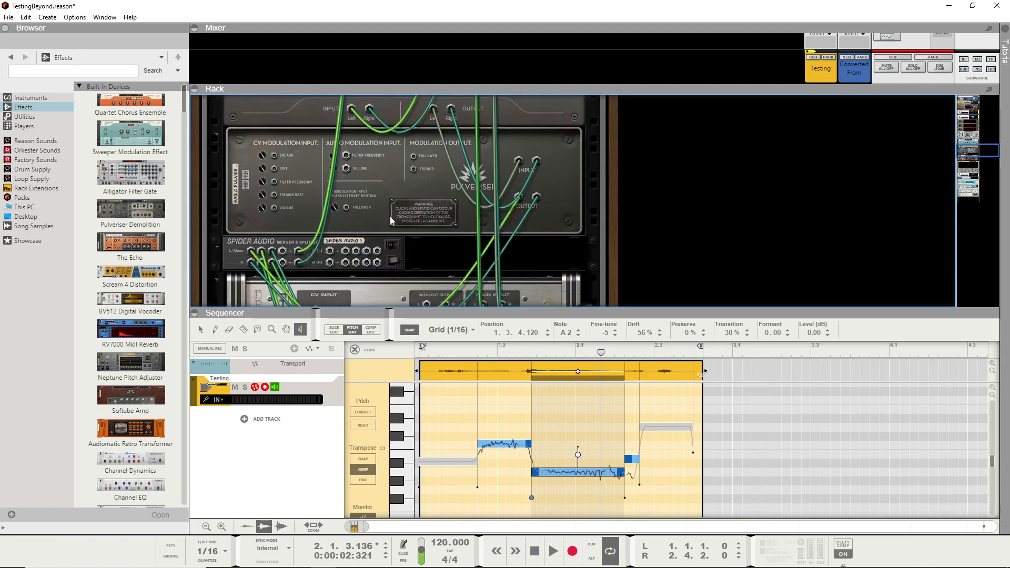
pyautogui.scroll(-1, 390, 210)
pyautogui.scroll(-1, 359, 211)
pyautogui.scroll(-2, 350, 219)
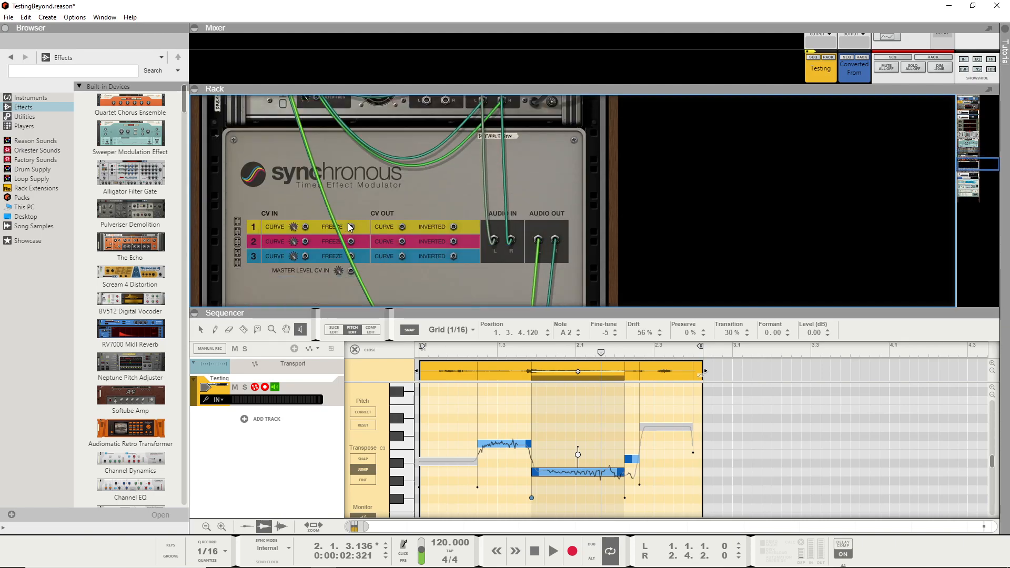
pyautogui.scroll(-2, 384, 258)
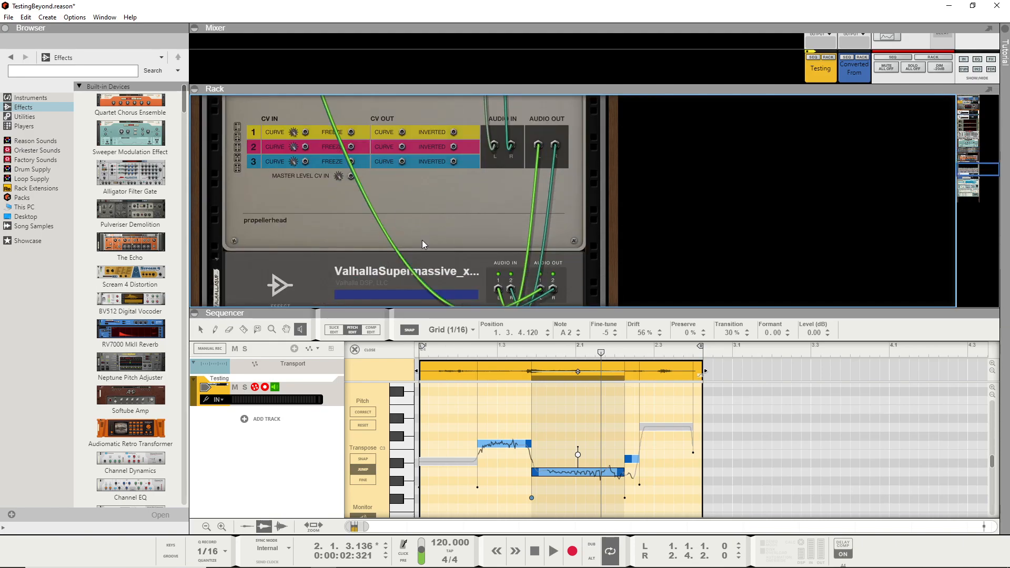
pyautogui.scroll(-1, 422, 239)
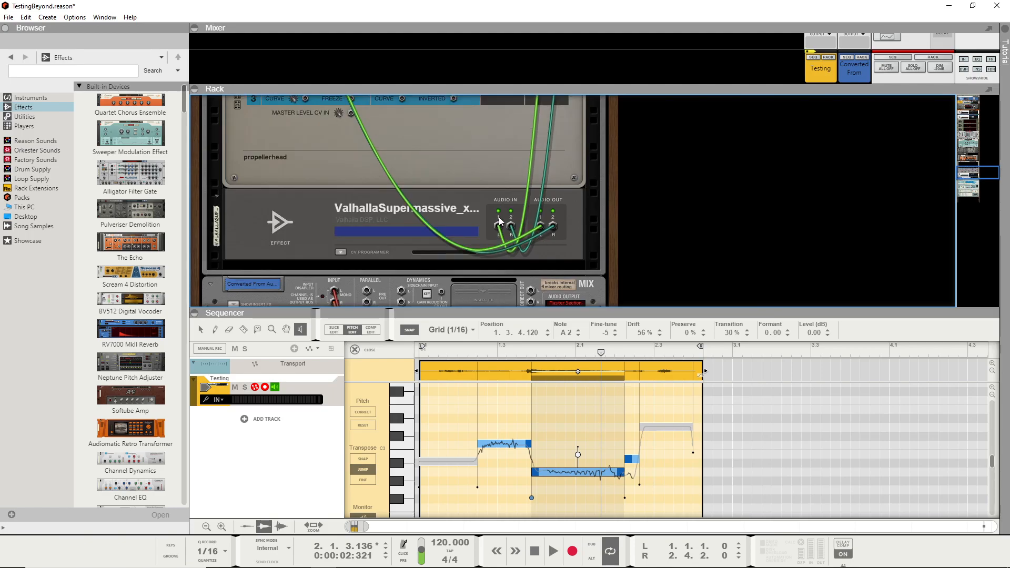
# - Examine the rear cabling at the Spider Audio merger, the Alligator and the Testing track's connections at the start of the chain
pyautogui.scroll(8, 498, 217)
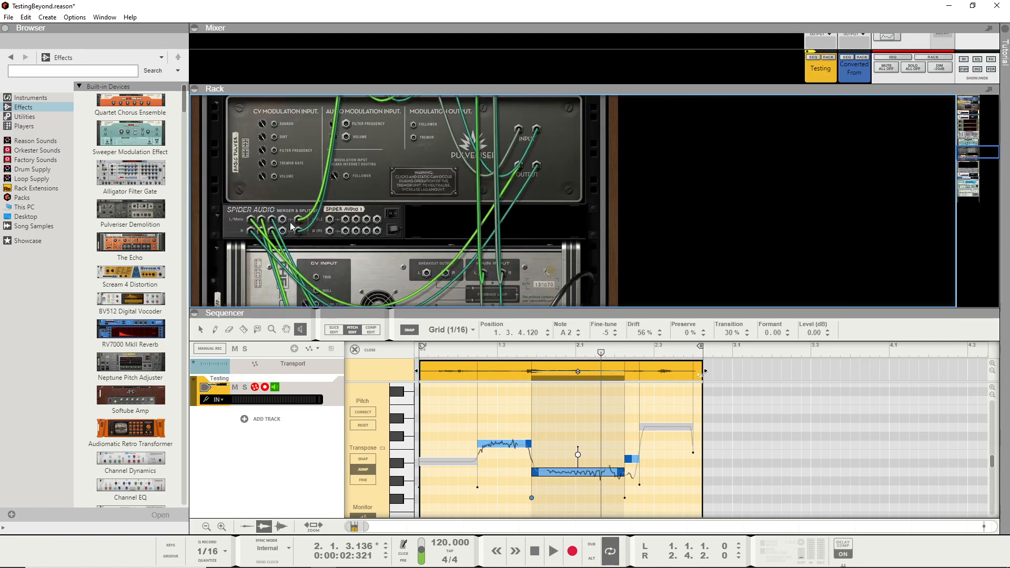
pyautogui.scroll(10, 295, 213)
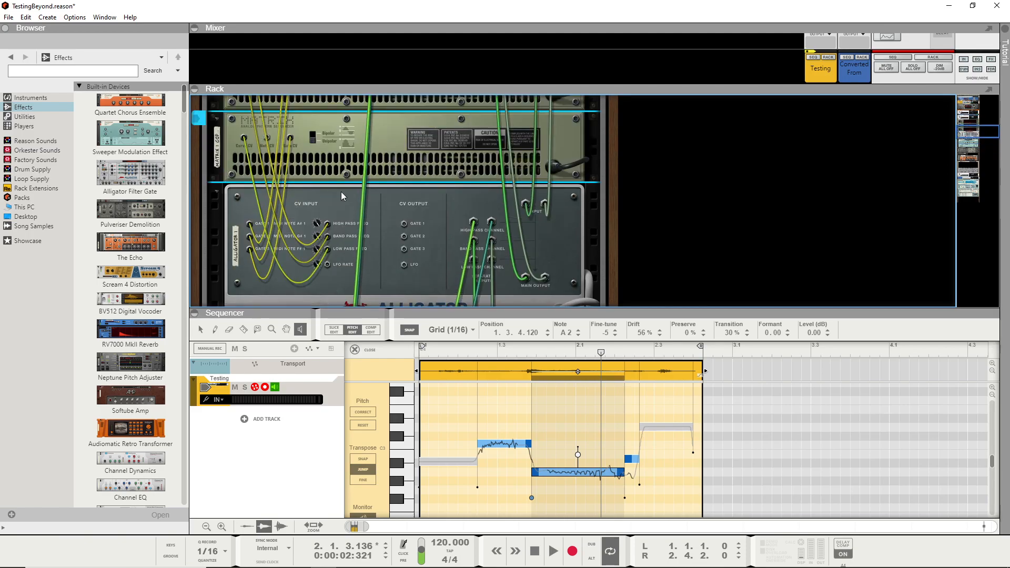
pyautogui.scroll(3, 370, 163)
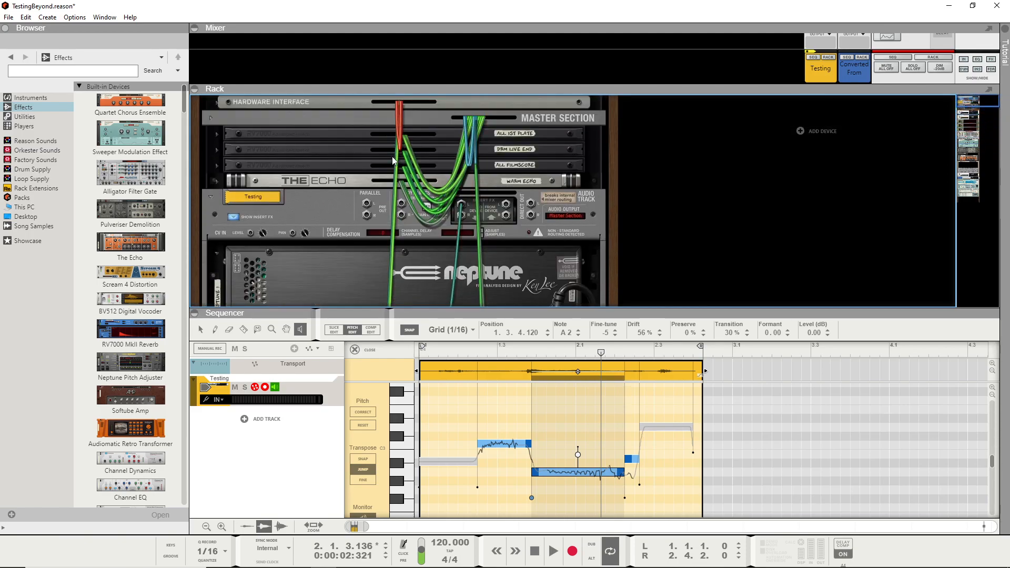
pyautogui.scroll(-10, 410, 170)
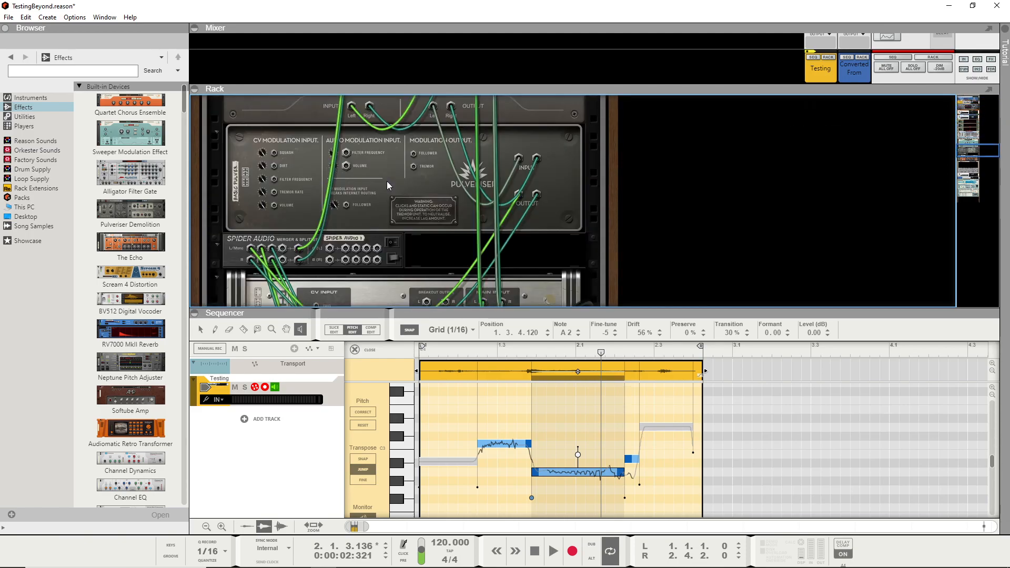
pyautogui.scroll(-3, 379, 197)
pyautogui.scroll(-5, 387, 195)
pyautogui.scroll(8, 384, 203)
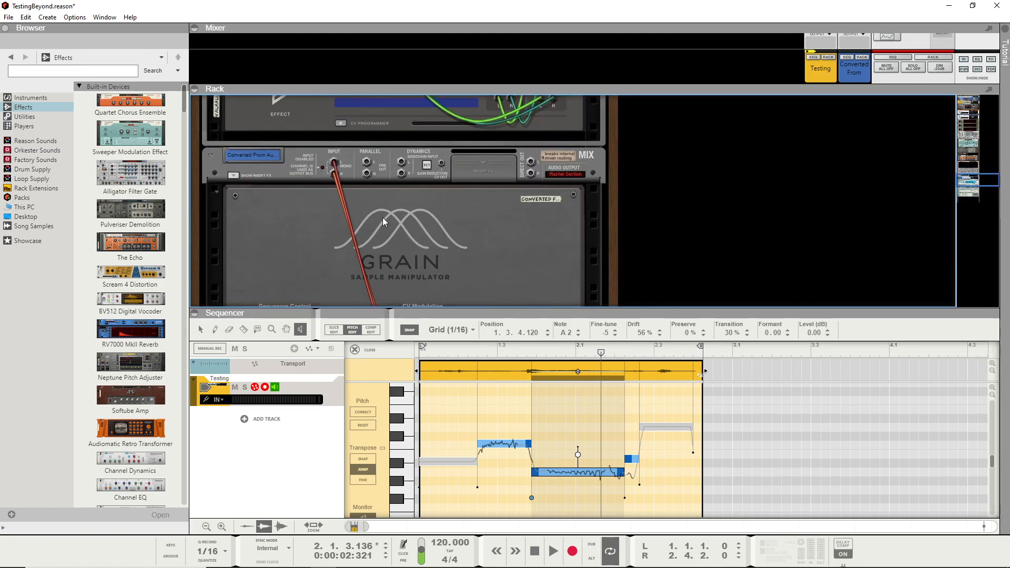
# - Return to the front of the rack at Synchronous and audition the Testing clip through the effects chain
pyautogui.scroll(3, 383, 222)
pyautogui.scroll(10, 383, 219)
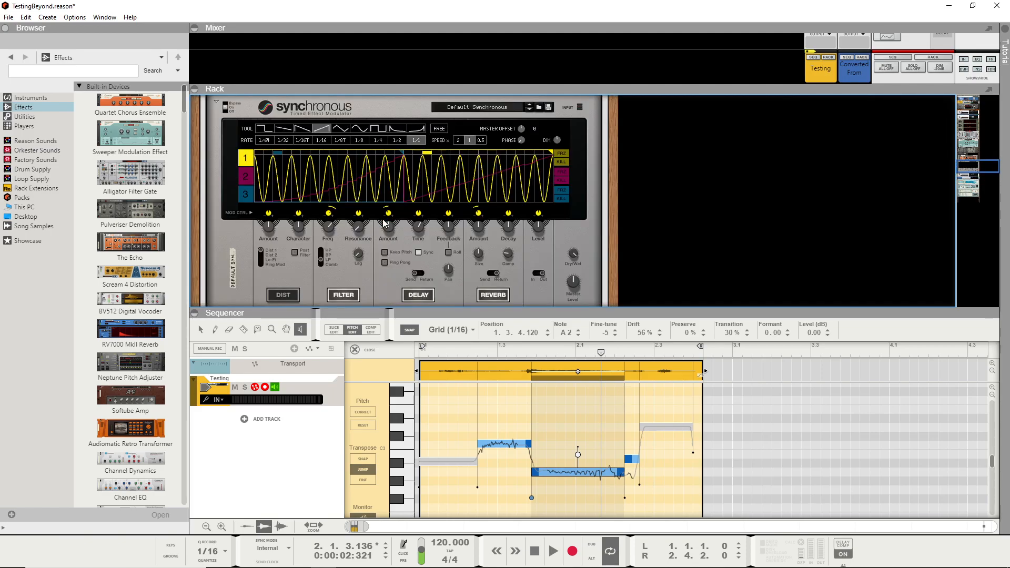
pyautogui.press('space')
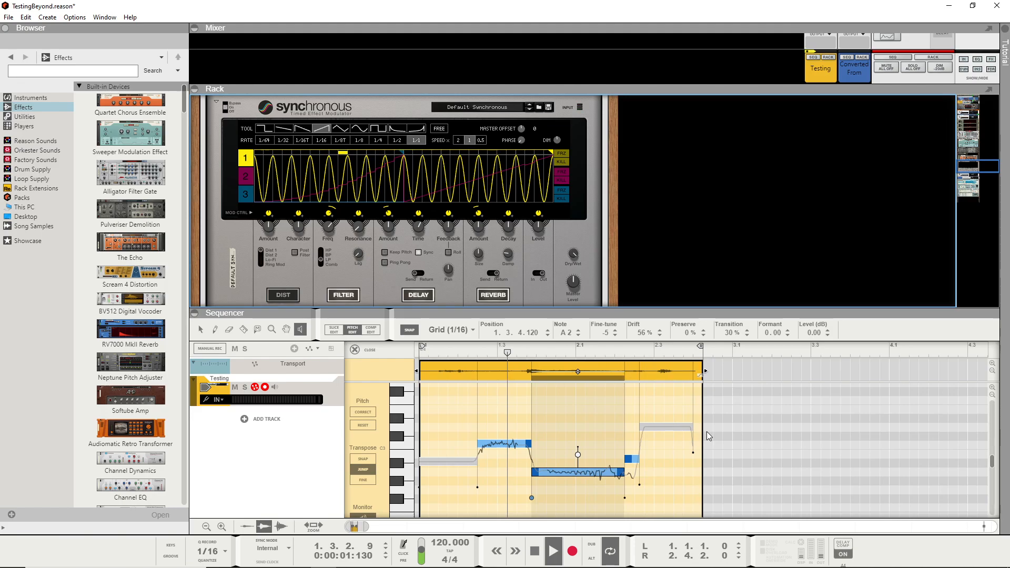
pyautogui.click(536, 552)
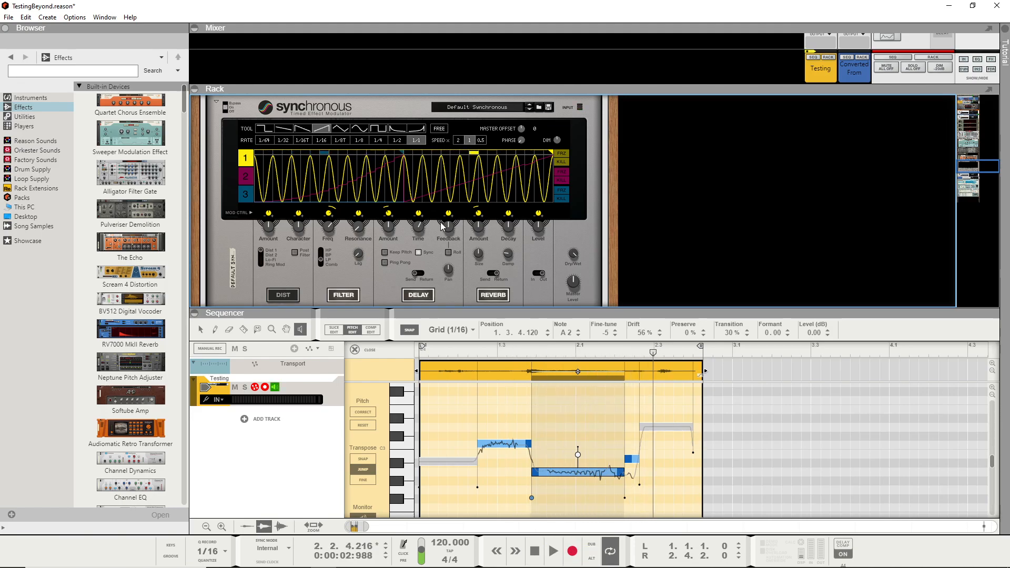
# - Examine the Alligator's pan controls and the front panels of the Sweeper and Pulveriser below it
pyautogui.scroll(4, 444, 221)
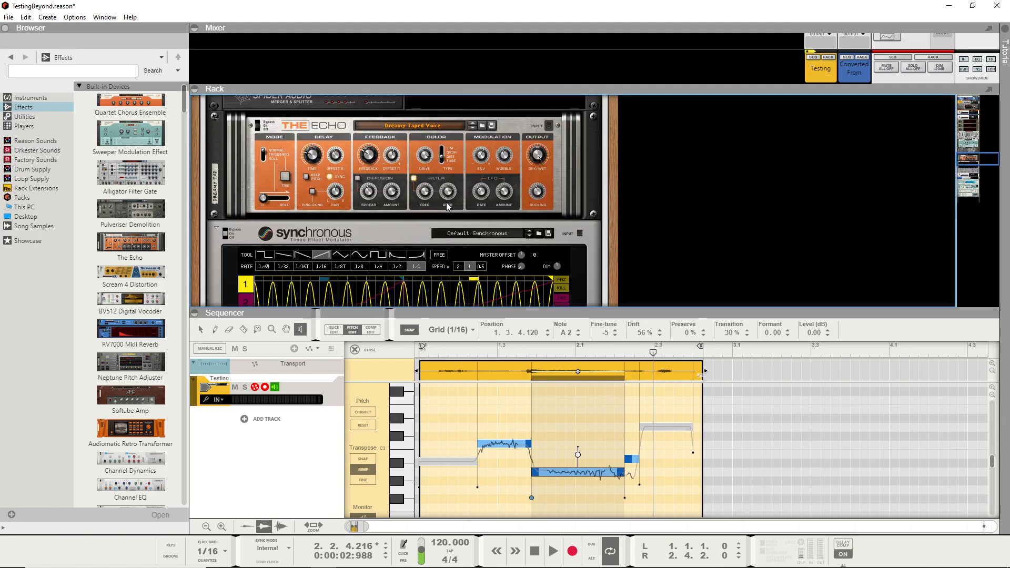
pyautogui.scroll(8, 511, 227)
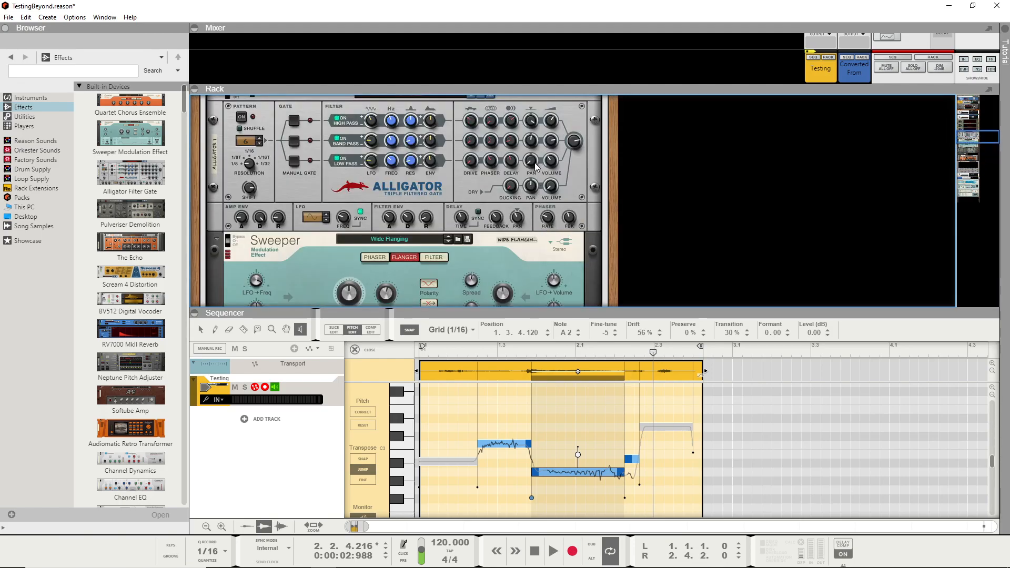
pyautogui.moveTo(535, 163)
pyautogui.moveTo(529, 145)
pyautogui.scroll(-3, 573, 144)
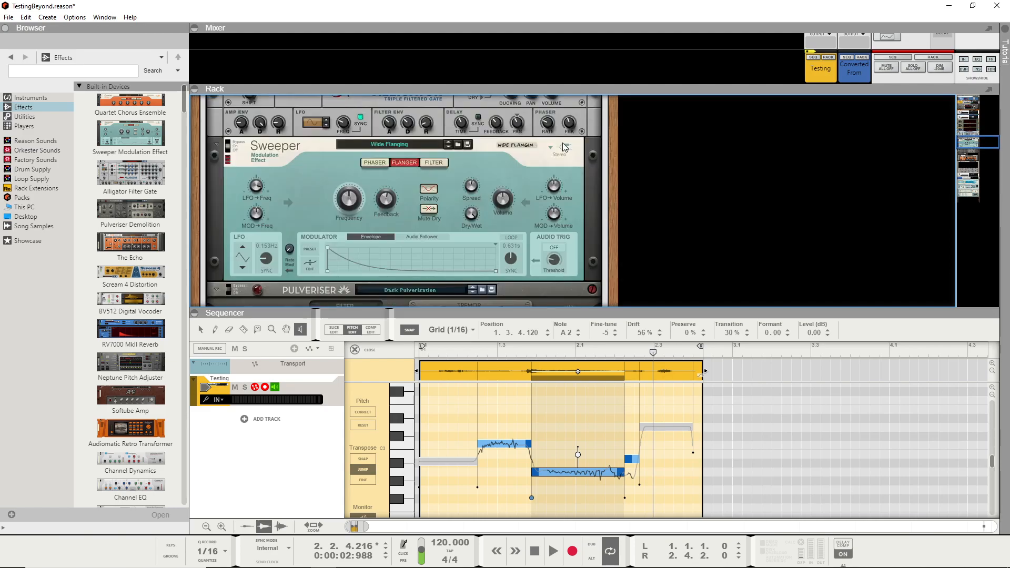
pyautogui.scroll(-4, 439, 220)
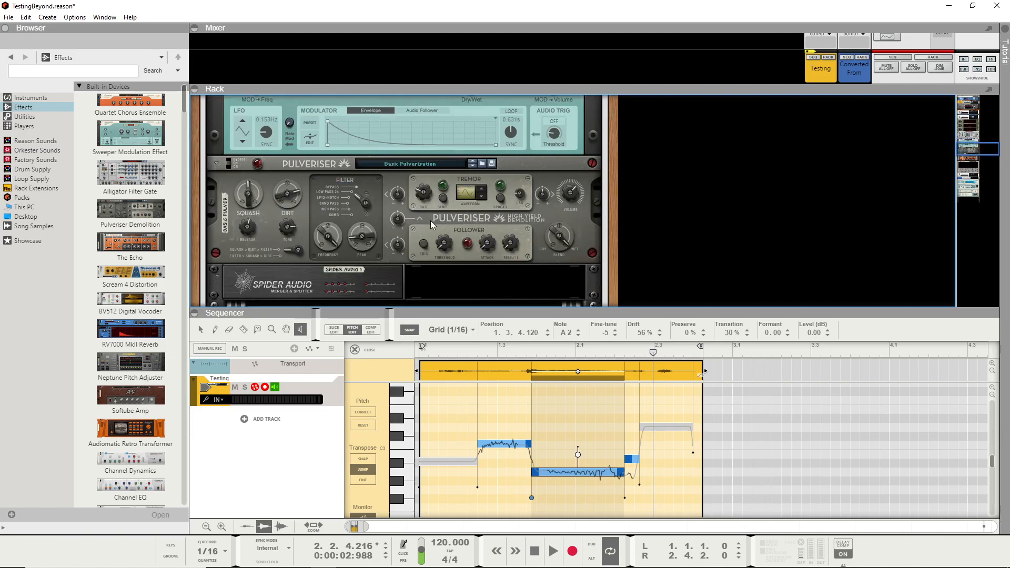
# - Examine the rear cabling between the Sweeper, the Pulveriser and the Spider Audio merger
pyautogui.press('Tab')
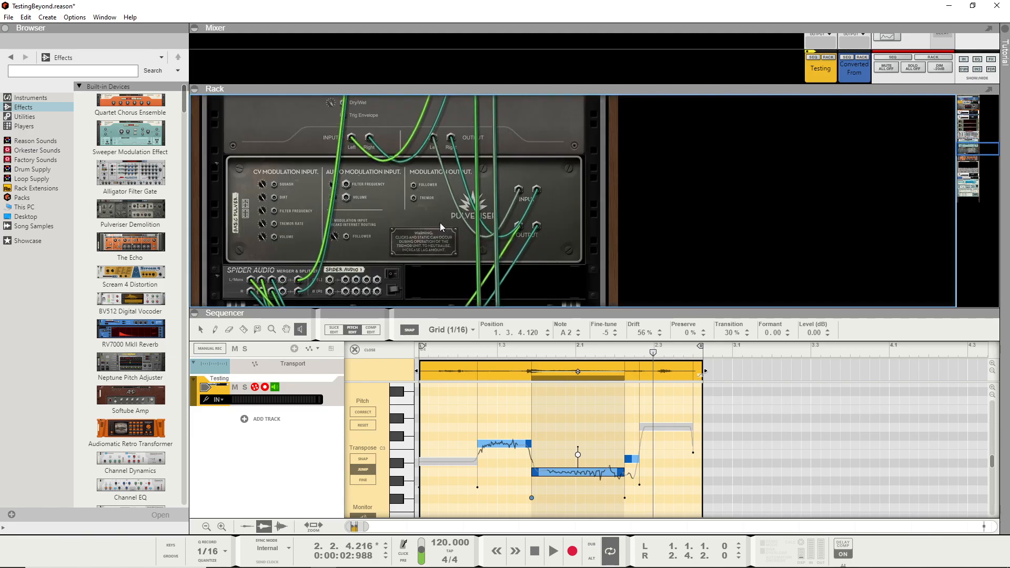
pyautogui.scroll(-2, 440, 222)
pyautogui.scroll(7, 435, 227)
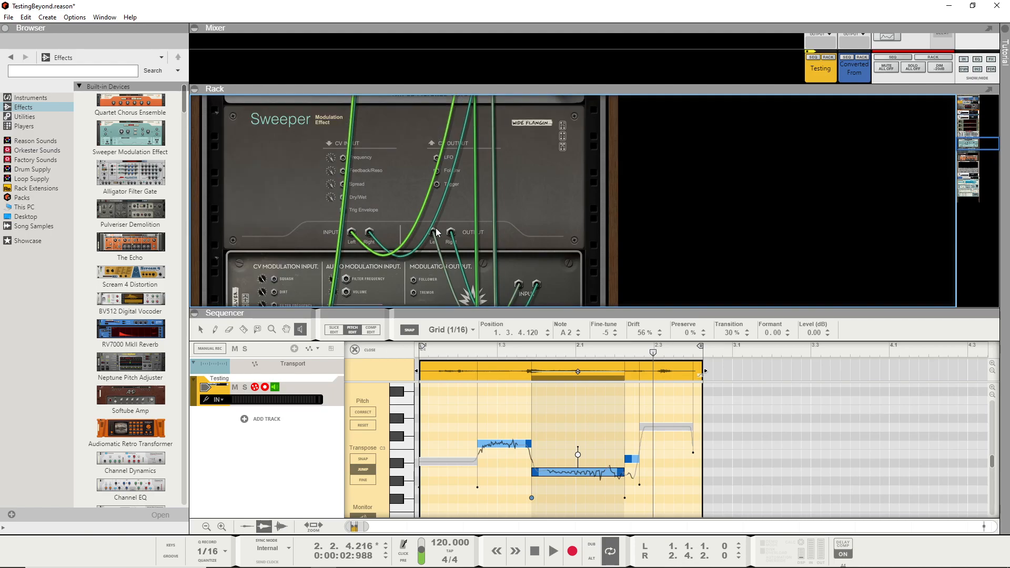
pyautogui.scroll(-5, 436, 228)
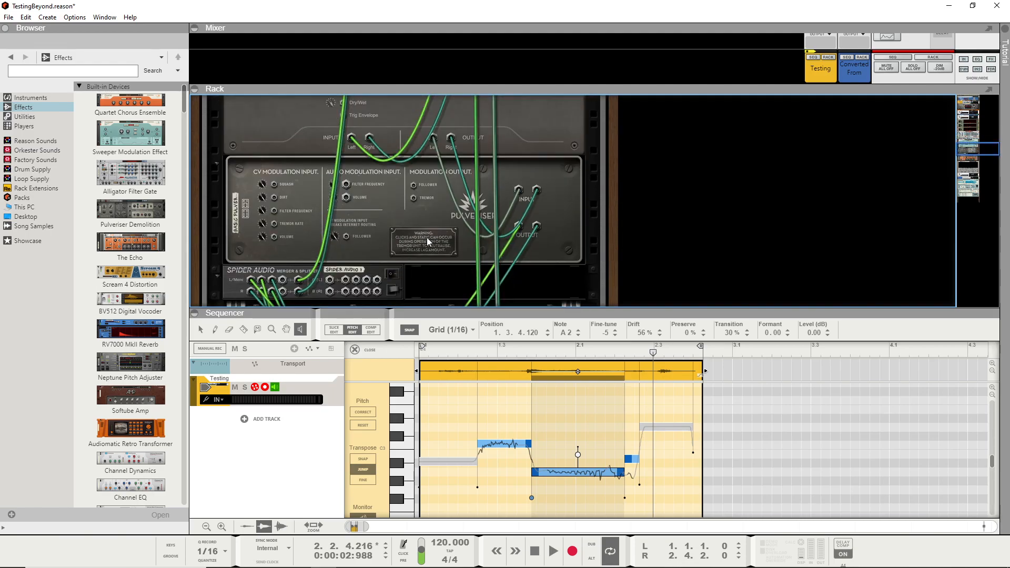
pyautogui.scroll(6, 428, 238)
pyautogui.scroll(-5, 427, 239)
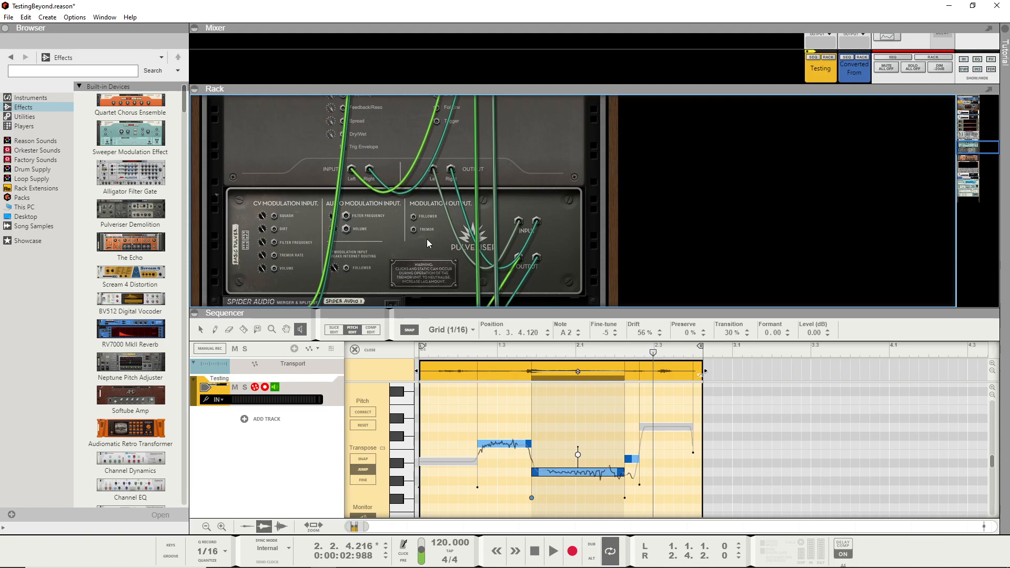
pyautogui.scroll(6, 427, 239)
pyautogui.scroll(-7, 427, 239)
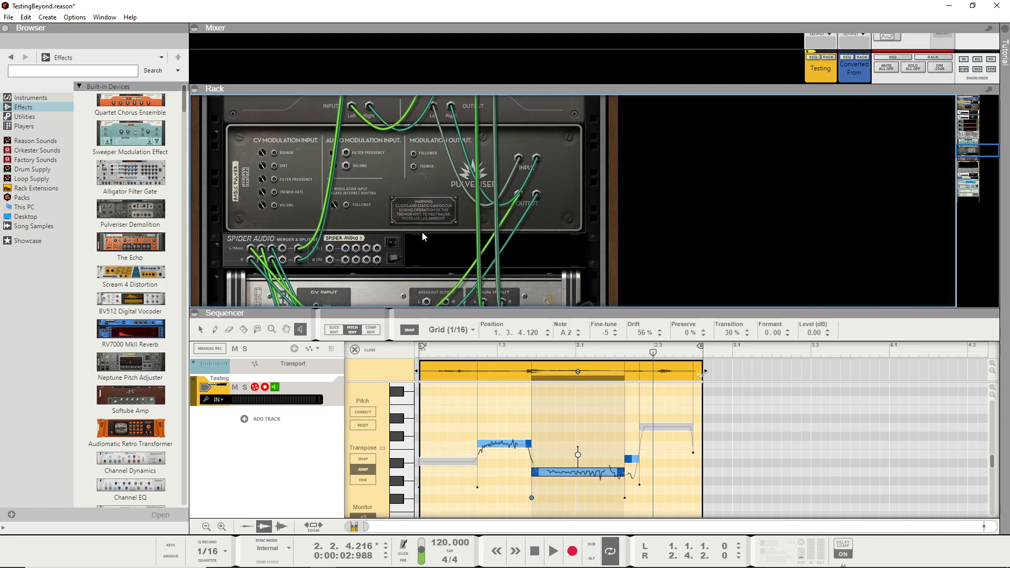
pyautogui.scroll(-6, 522, 244)
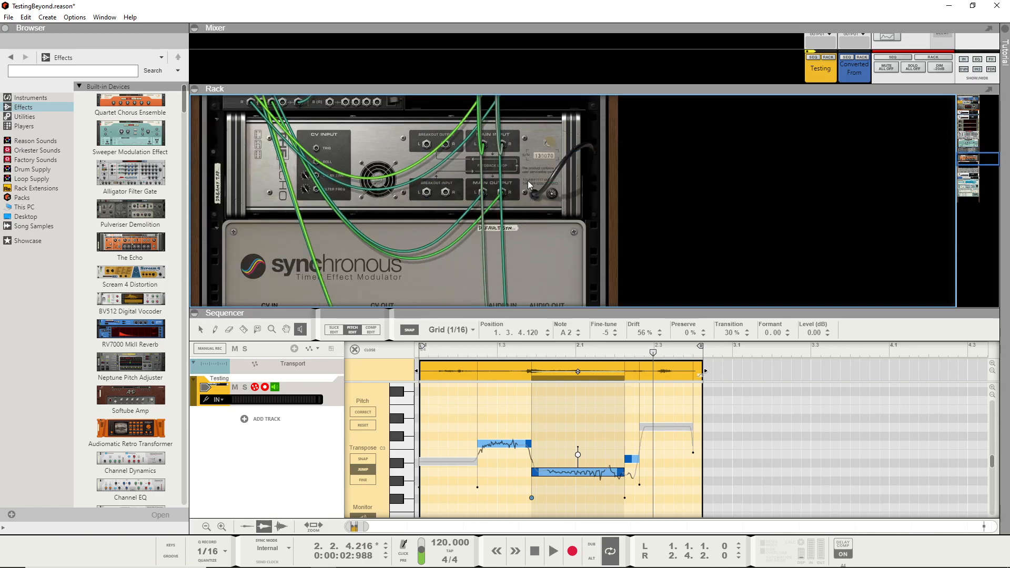
pyautogui.scroll(8, 526, 181)
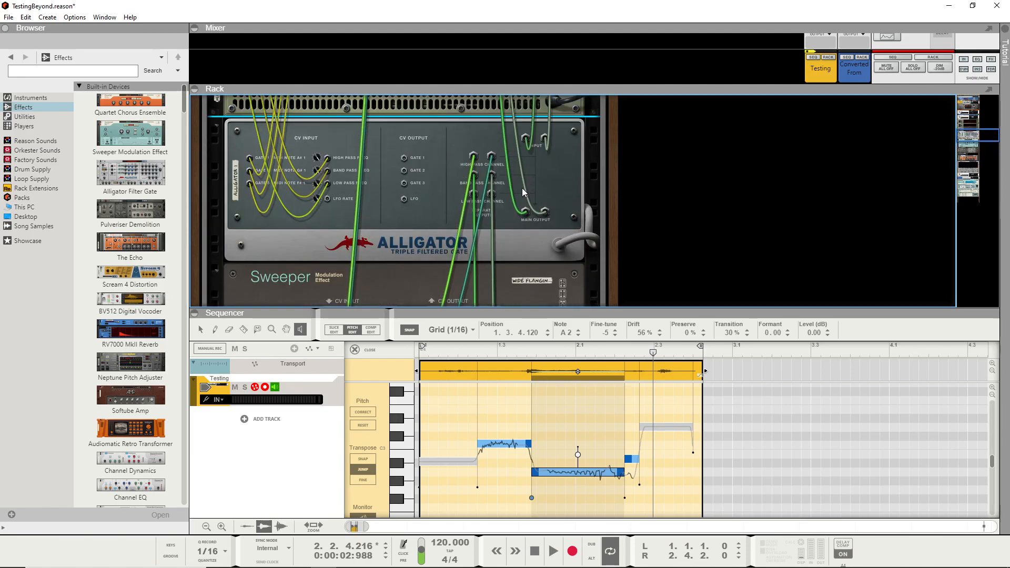
pyautogui.scroll(-5, 521, 191)
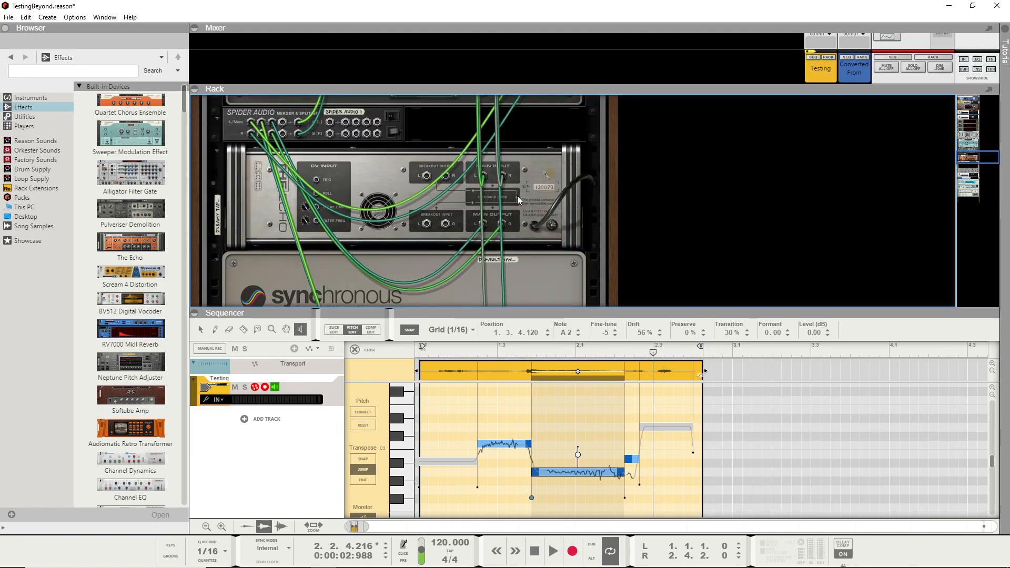
pyautogui.scroll(-5, 517, 195)
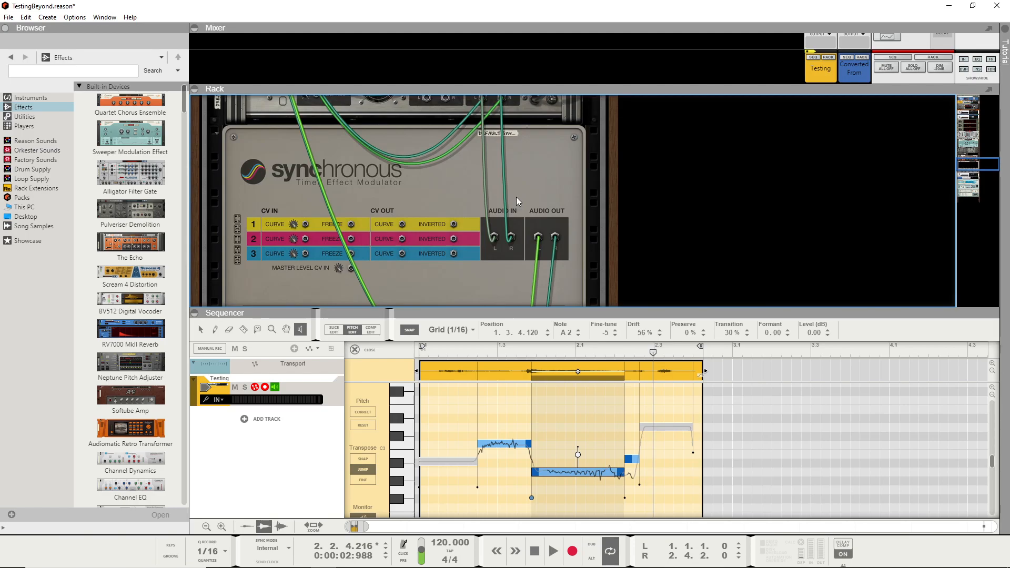
pyautogui.scroll(8, 517, 211)
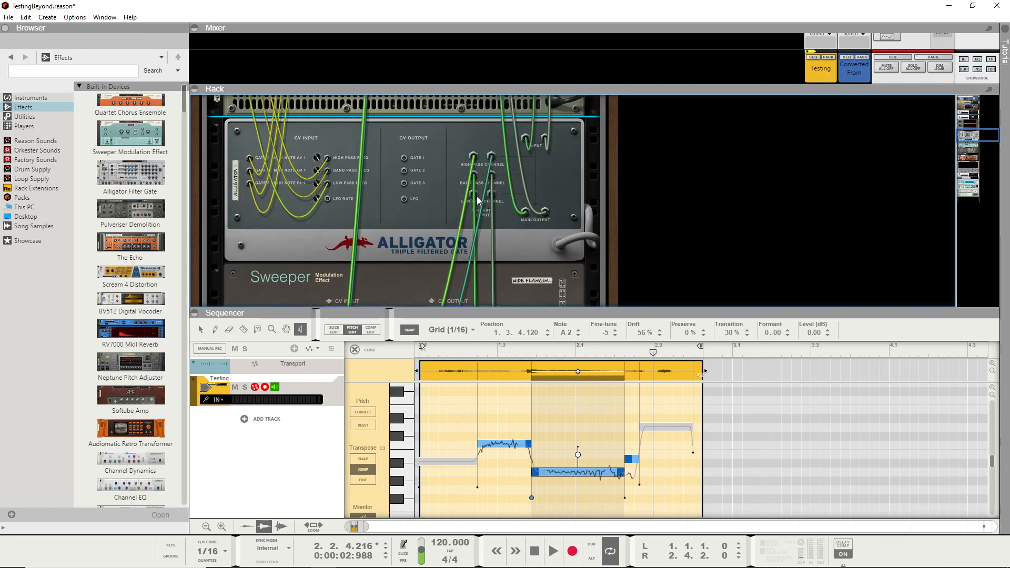
pyautogui.moveTo(491, 193)
pyautogui.mouseDown()
pyautogui.moveTo(513, 195)
pyautogui.moveTo(493, 192)
pyautogui.mouseUp()
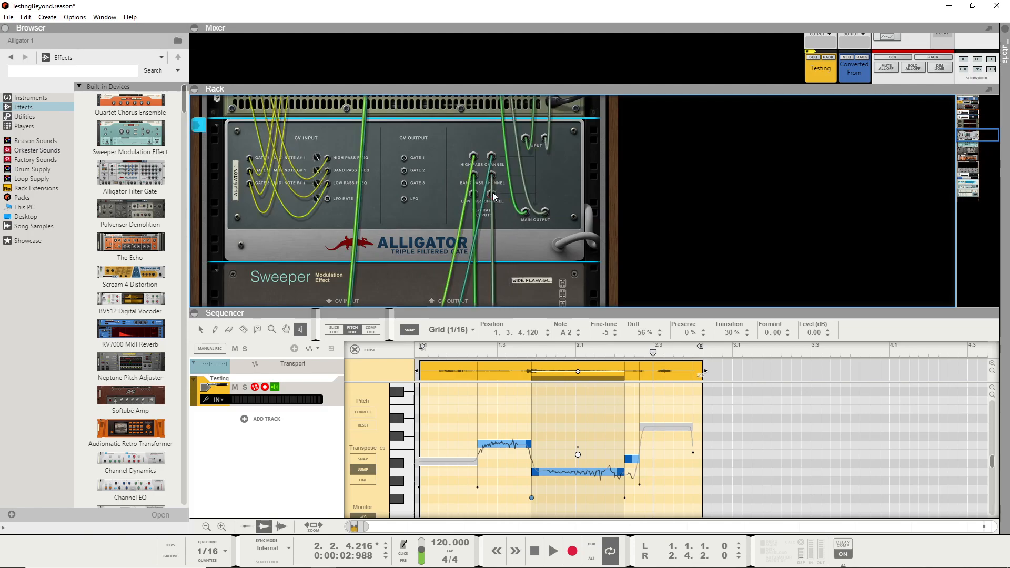
pyautogui.scroll(-4, 533, 202)
pyautogui.scroll(-8, 527, 209)
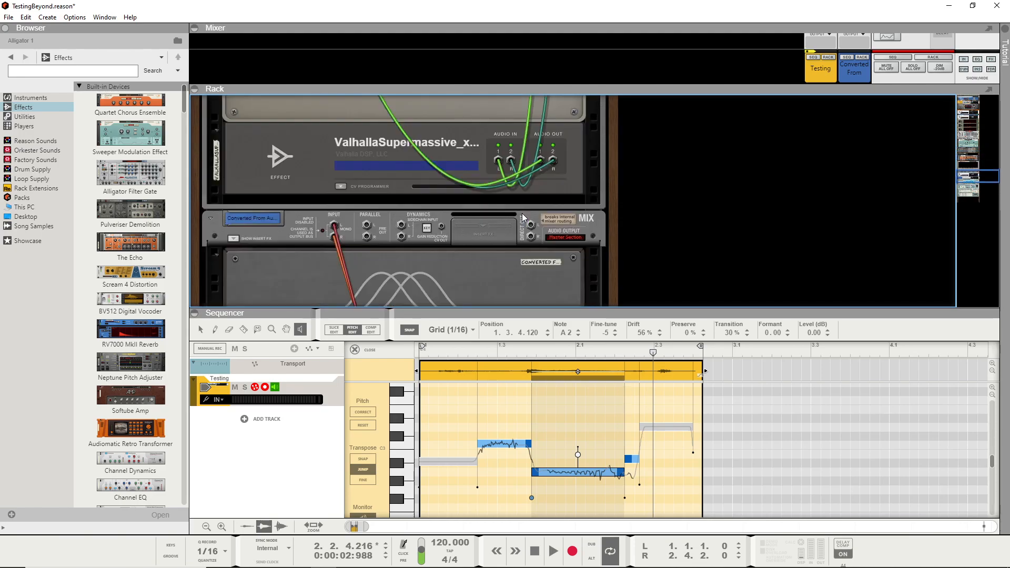
# - Return to the front of the rack, play the Testing clip and open the ValhallaSupermassive plug-in window
pyautogui.press('Tab')
pyautogui.press('space')
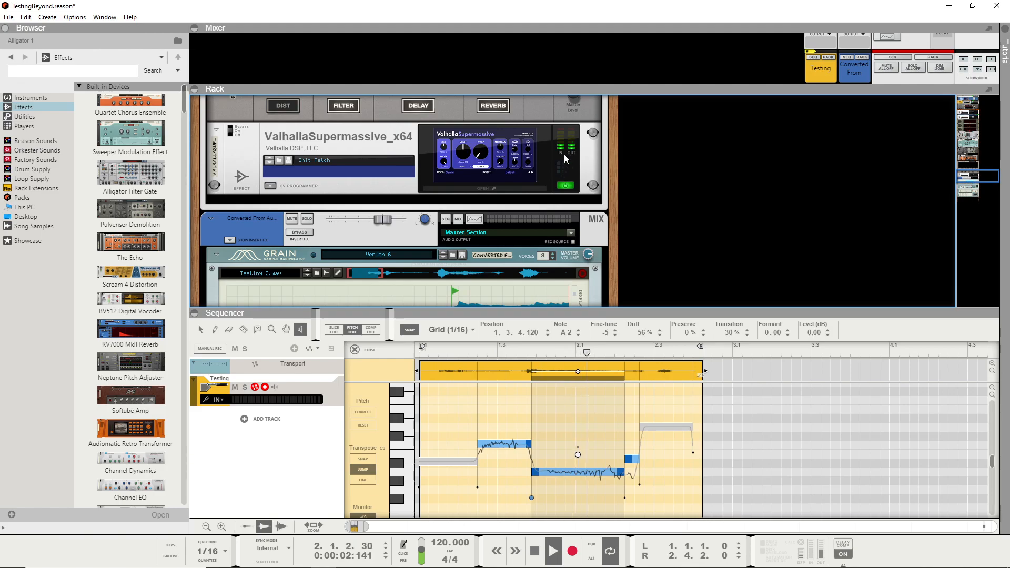
pyautogui.scroll(3, 607, 163)
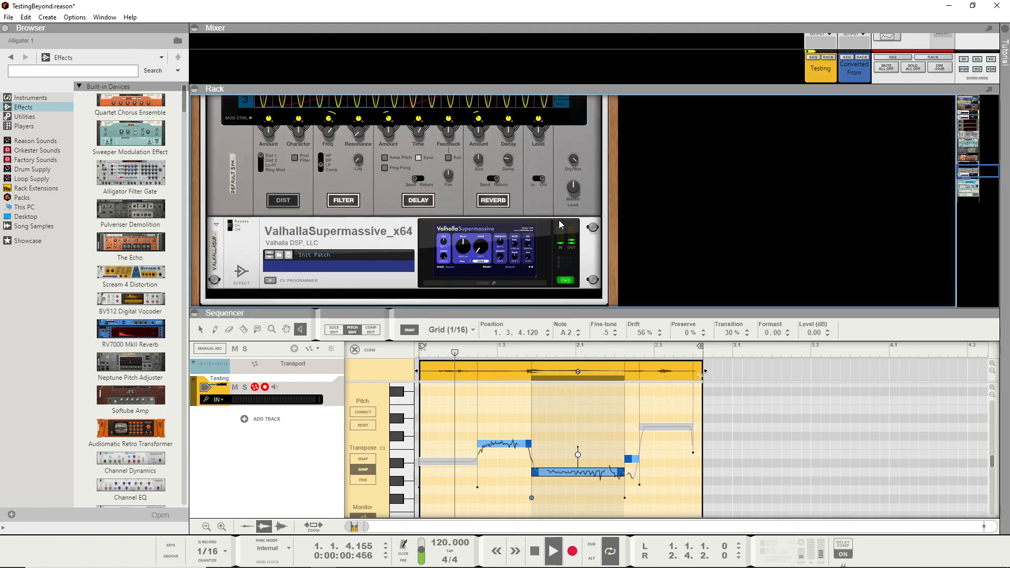
pyautogui.click(479, 283)
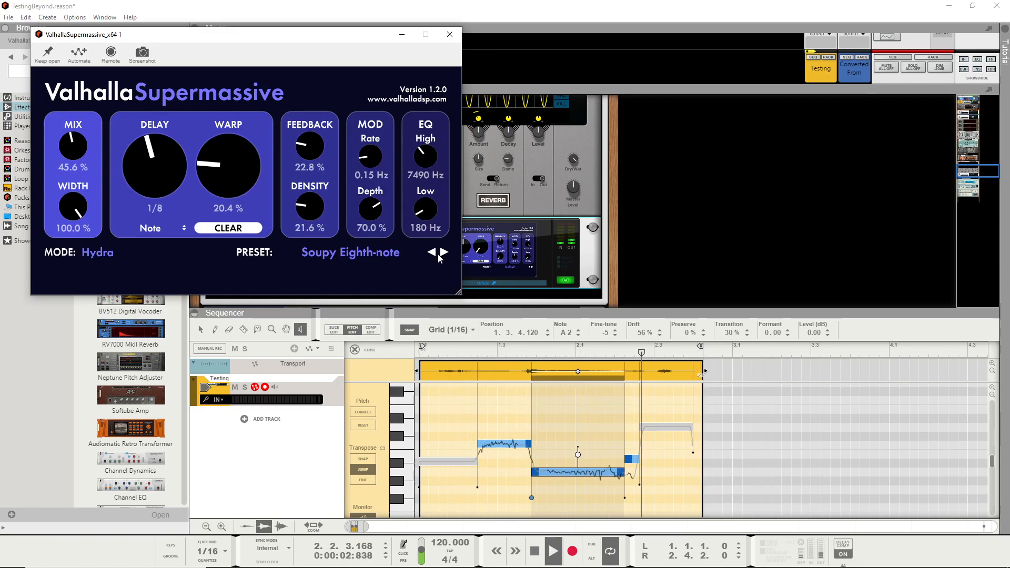
# - Switch ValhallaSupermassive to the Lustrous Dotted-Eighth preset, set its delay to a dotted 1/4 and close the plug-in window
pyautogui.click(444, 252)
pyautogui.moveTo(364, 41); pyautogui.dragTo(482, 63)
pyautogui.click(564, 276)
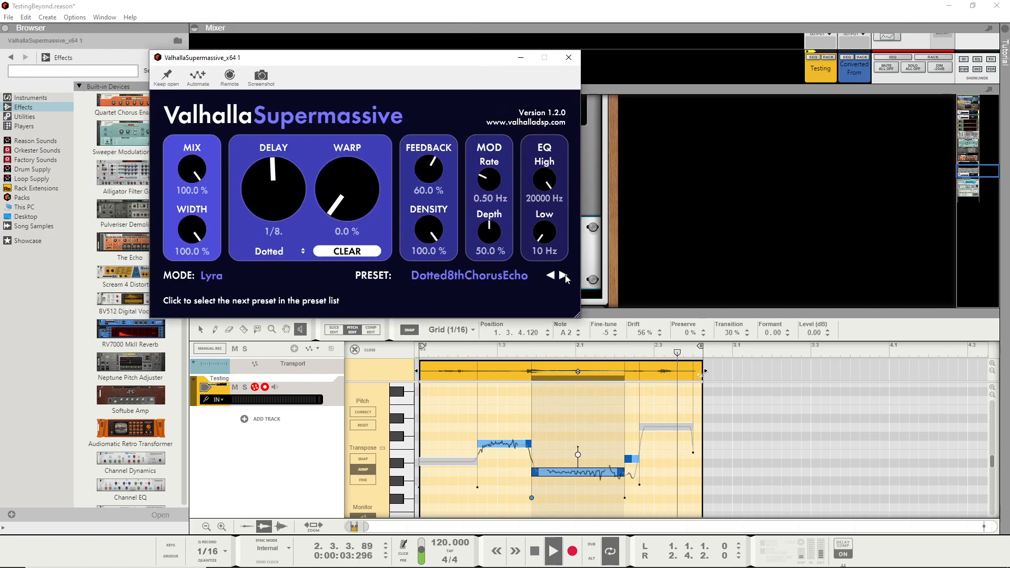
pyautogui.click(563, 276)
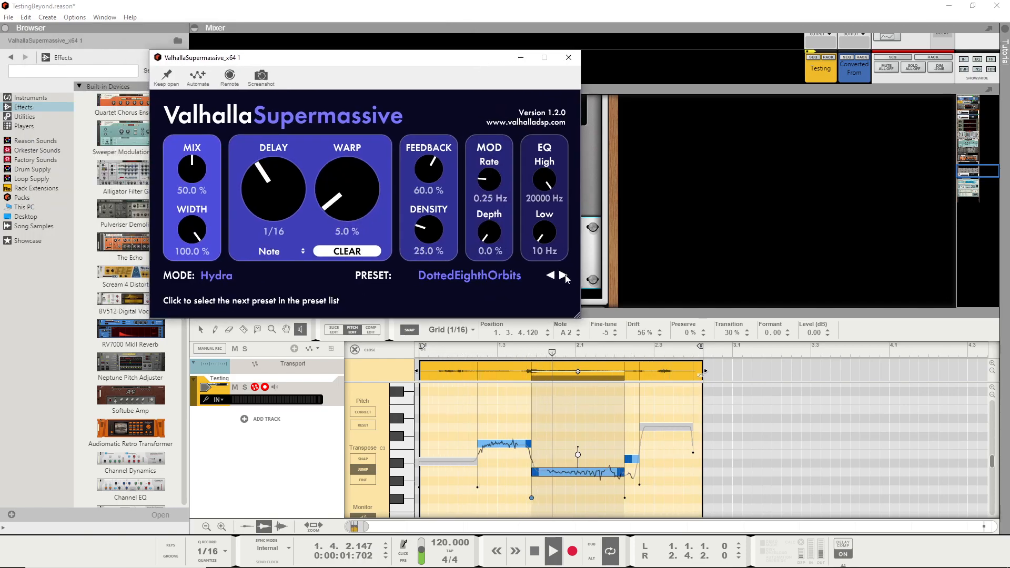
pyautogui.click(564, 275)
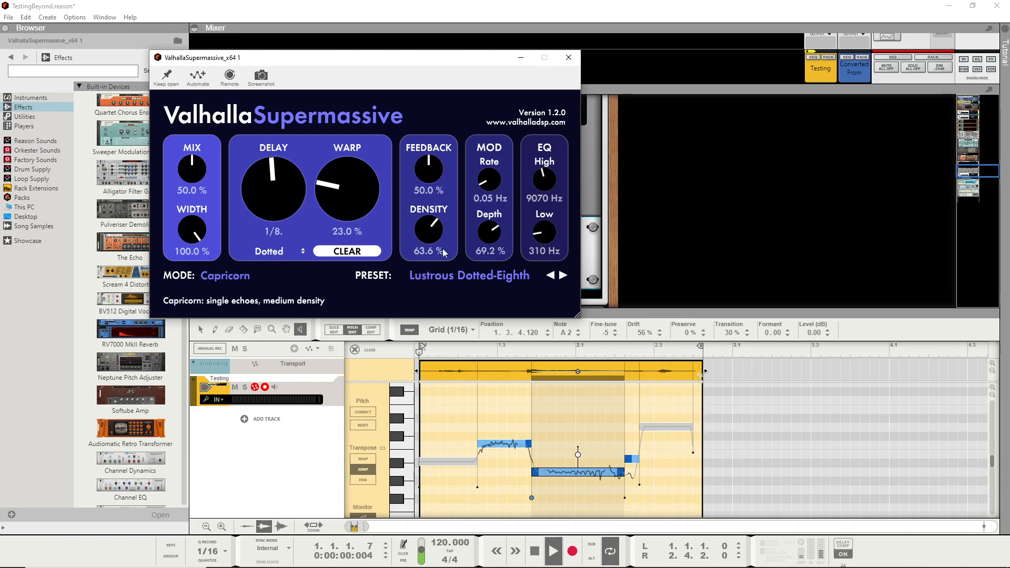
pyautogui.moveTo(286, 185)
pyautogui.mouseDown()
pyautogui.moveTo(286, 213)
pyautogui.moveTo(281, 153)
pyautogui.moveTo(283, 175)
pyautogui.mouseUp()
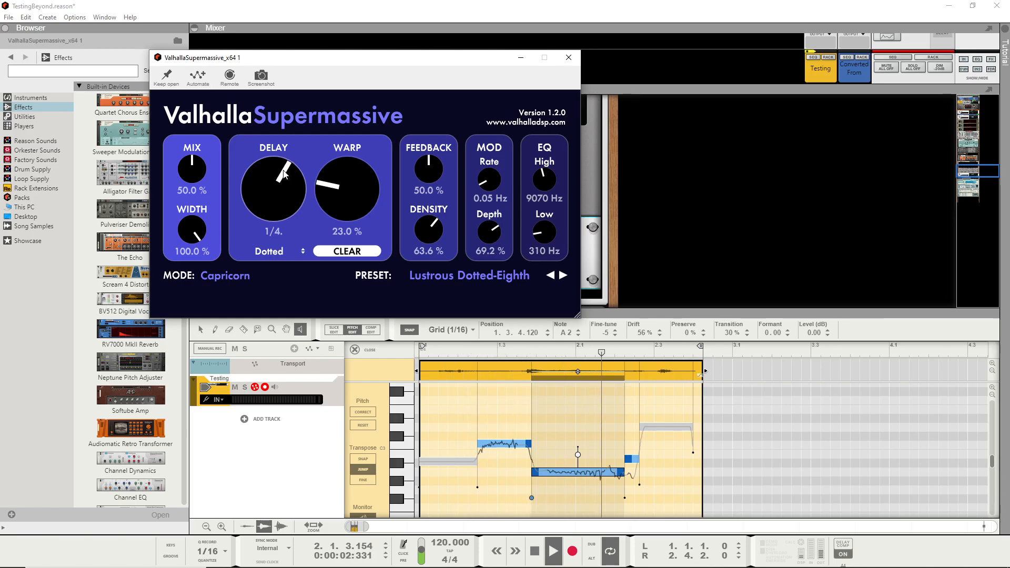
pyautogui.click(568, 58)
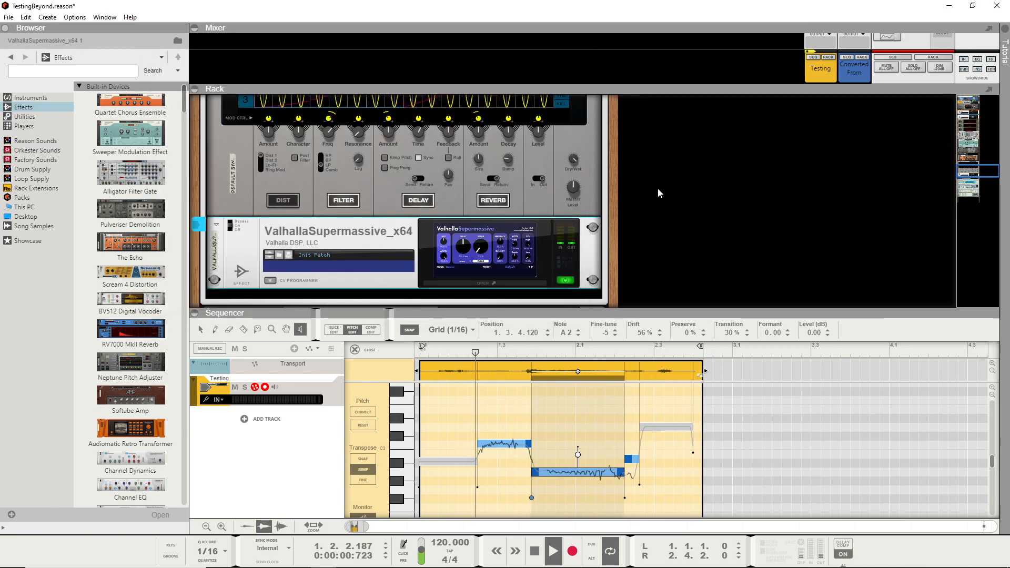
# - Add a Scream 4 Distortion directly below ValhallaSupermassive and set its Damage Control to 66
pyautogui.scroll(-3, 657, 189)
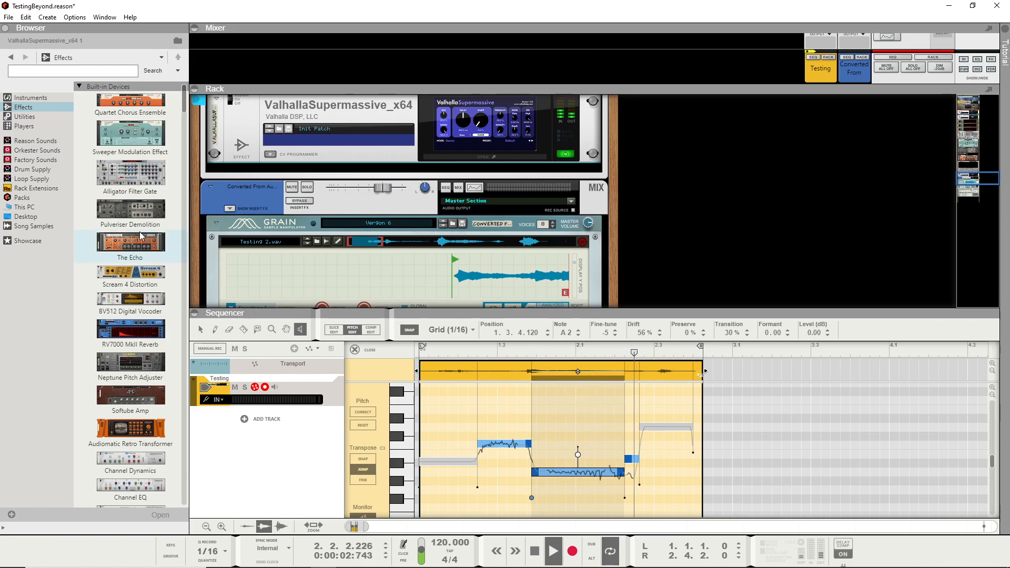
pyautogui.moveTo(146, 276)
pyautogui.mouseDown()
pyautogui.moveTo(320, 172)
pyautogui.moveTo(300, 175)
pyautogui.mouseUp()
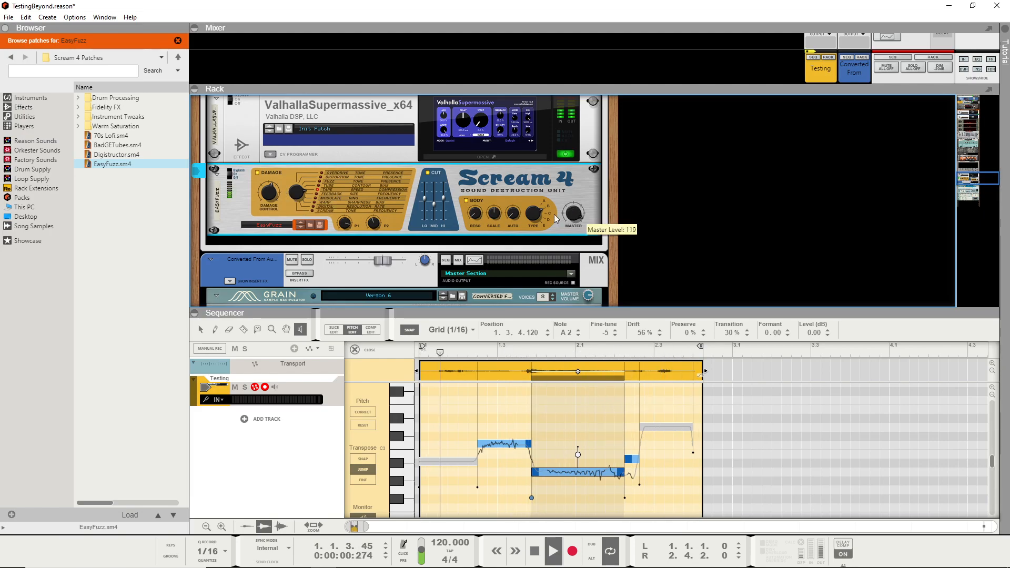
pyautogui.scroll(3, 482, 191)
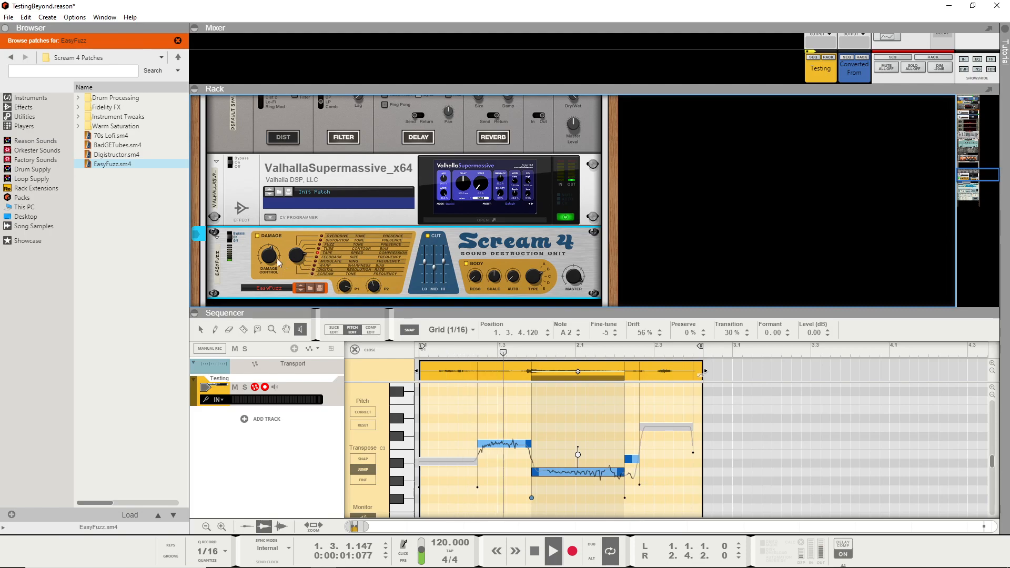
pyautogui.moveTo(254, 256); pyautogui.dragTo(267, 256)
pyautogui.moveTo(267, 257); pyautogui.dragTo(273, 261)
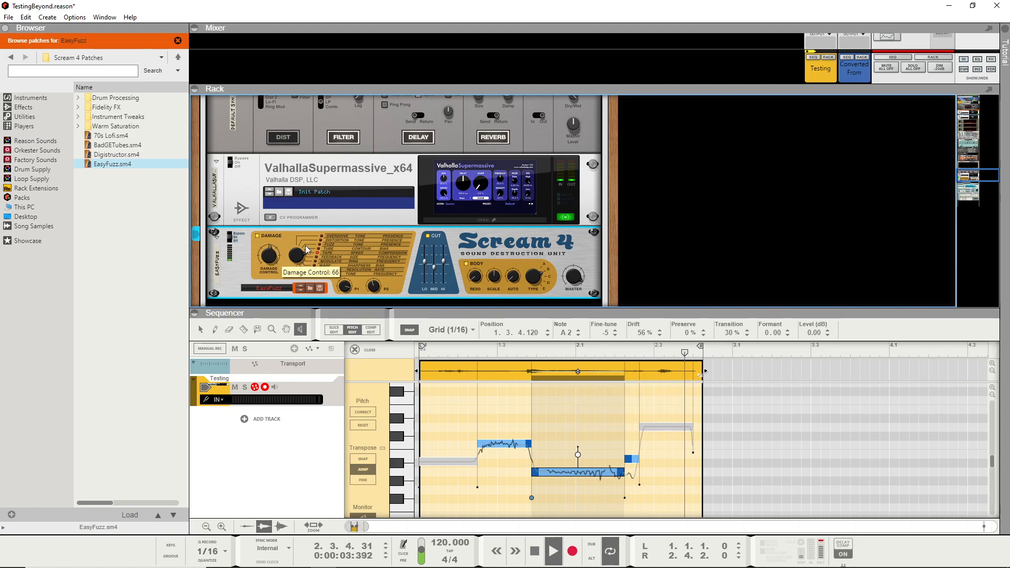
# - Audition further ValhallaSupermassive presets during playback, choose Pulse Synth and close the plug-in window
pyautogui.click(484, 222)
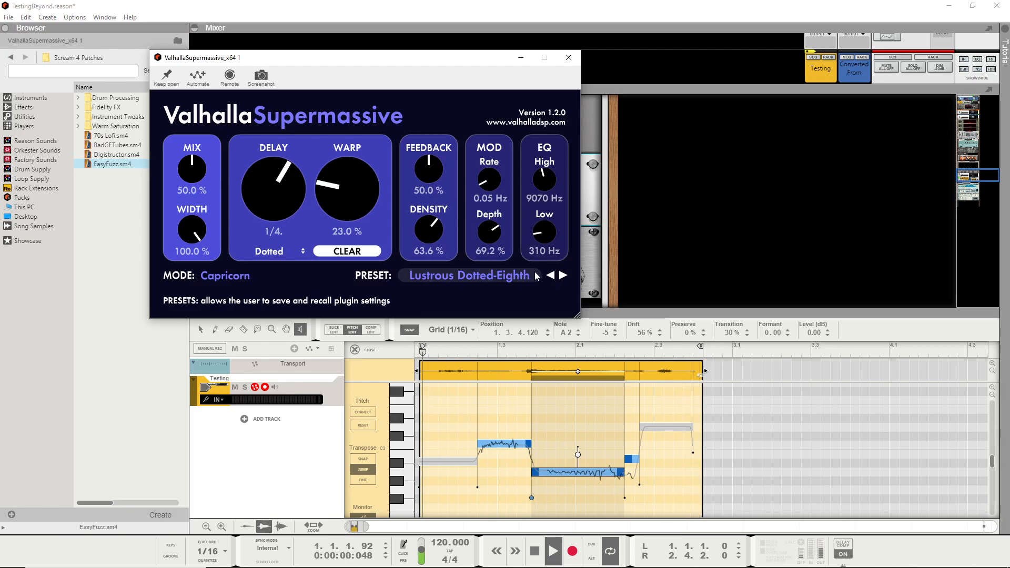
pyautogui.click(554, 276)
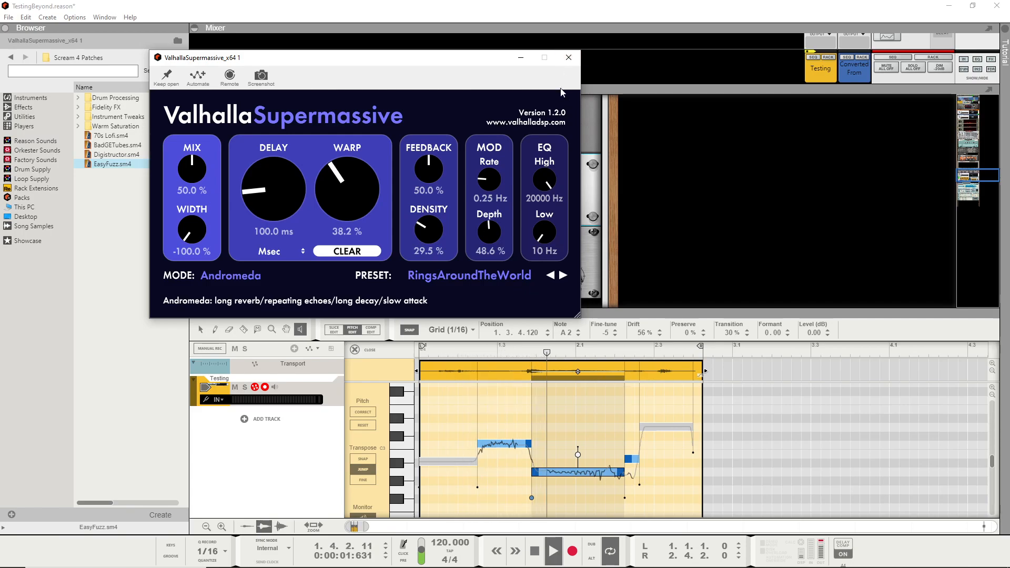
pyautogui.click(563, 277)
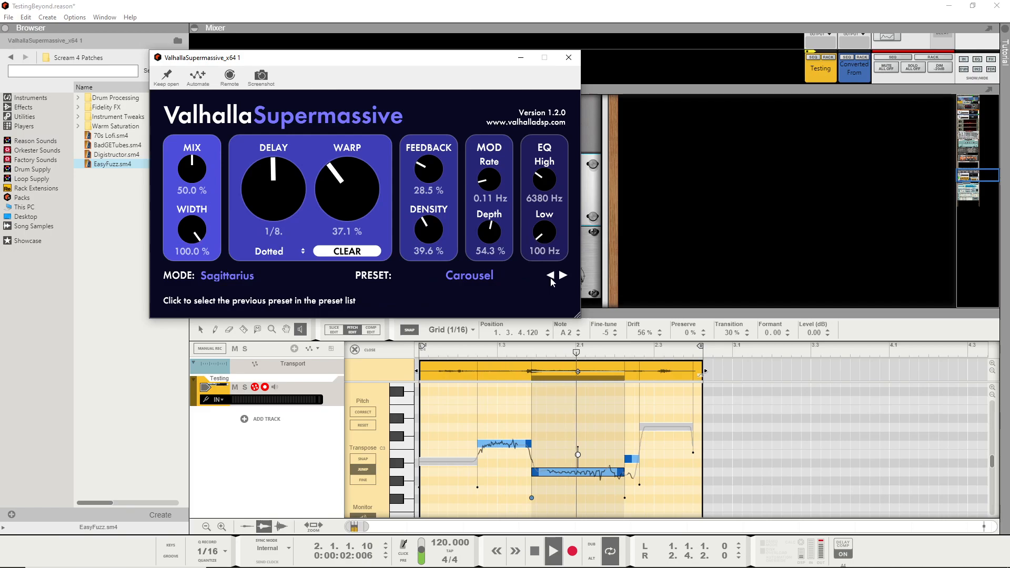
pyautogui.click(551, 281)
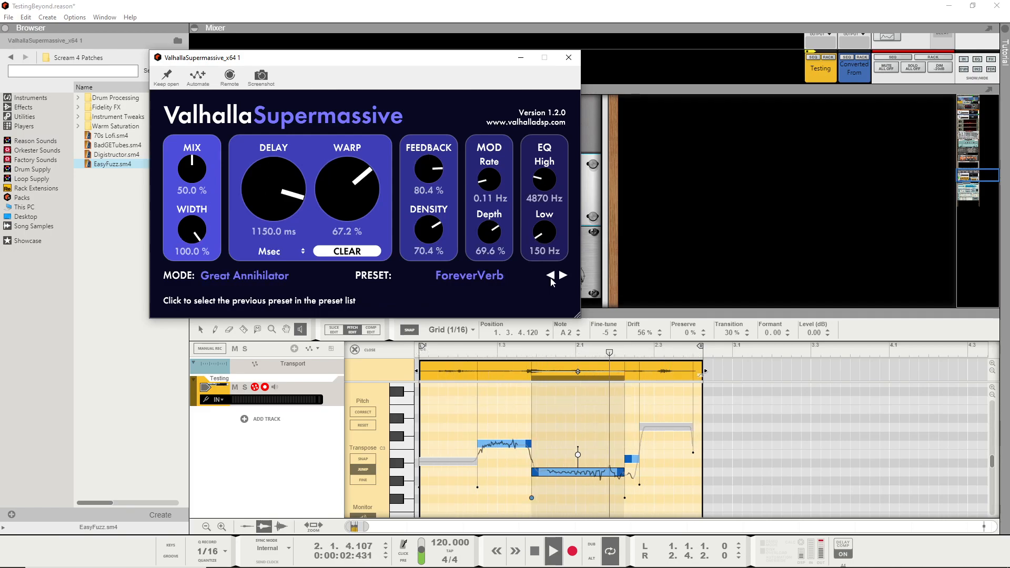
pyautogui.click(551, 280)
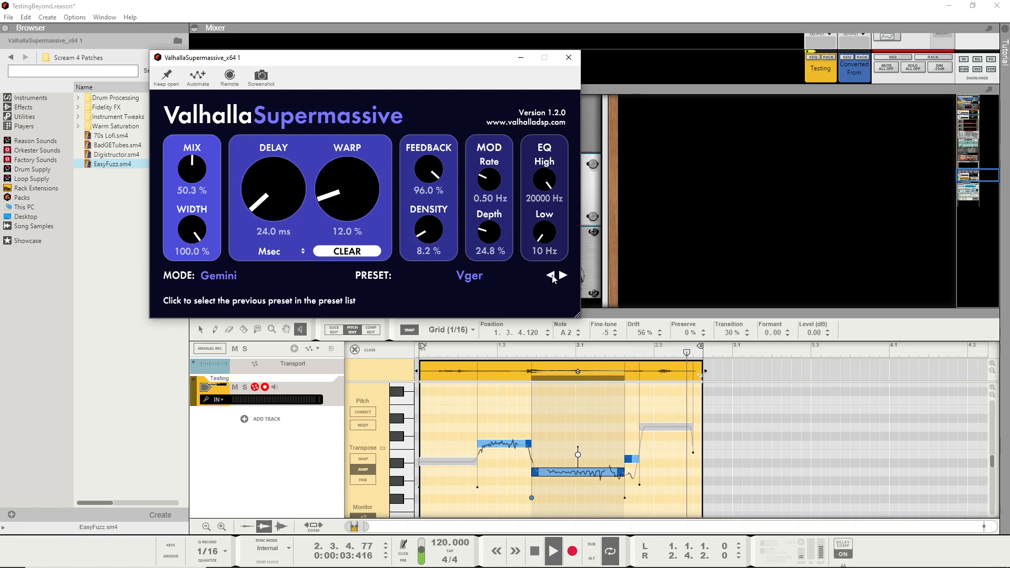
pyautogui.click(550, 276)
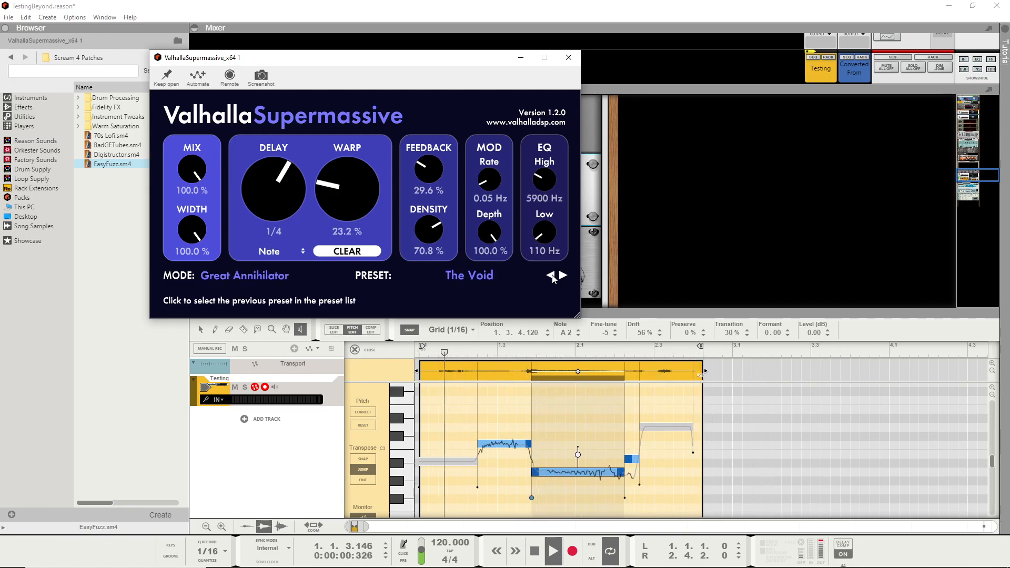
pyautogui.click(553, 278)
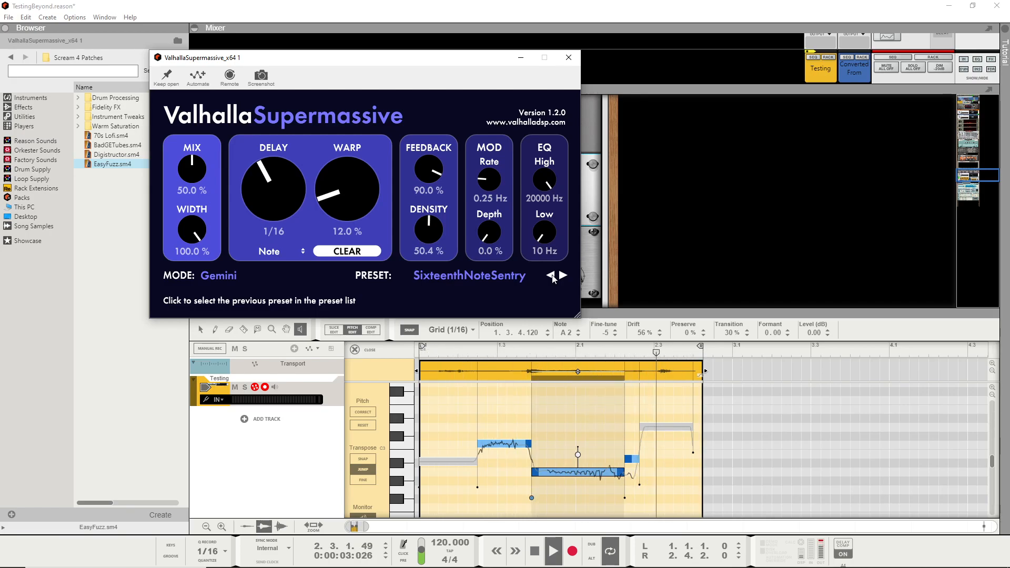
pyautogui.click(552, 277)
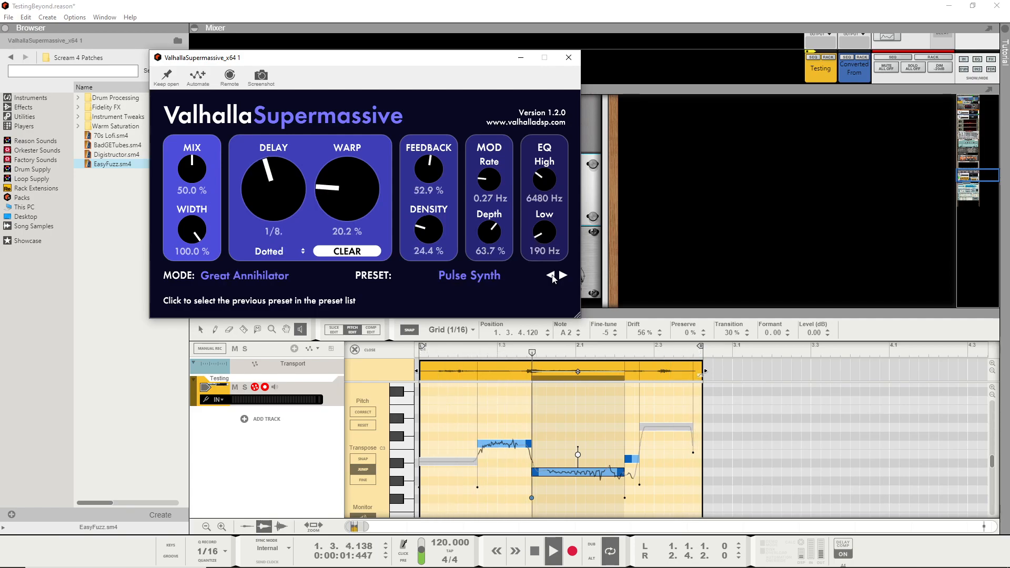
pyautogui.click(569, 57)
# - Review the front panels of the effects chain from The Echo up to Neptune and back down to the Alligator
pyautogui.scroll(5, 654, 213)
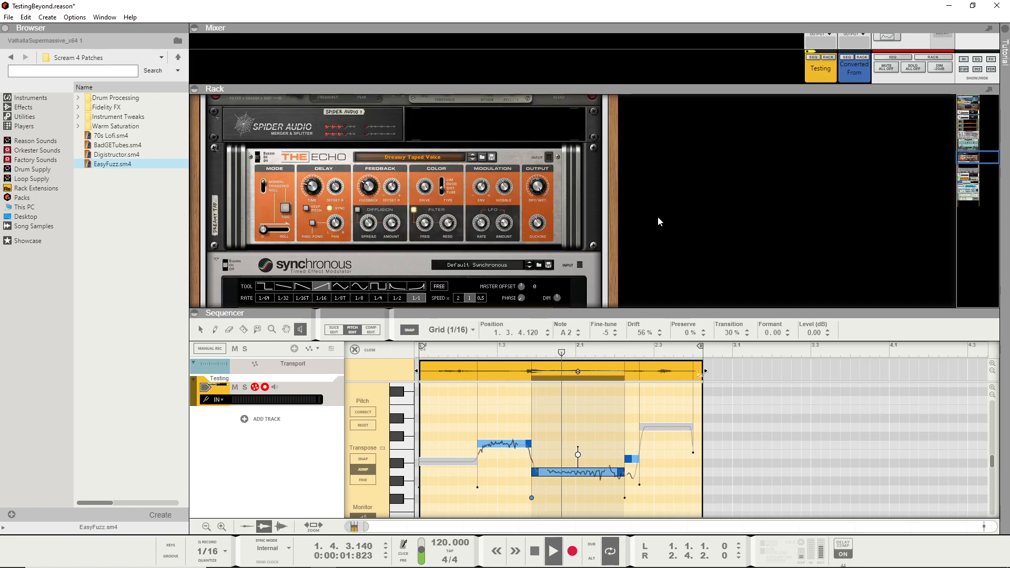
pyautogui.scroll(5, 658, 217)
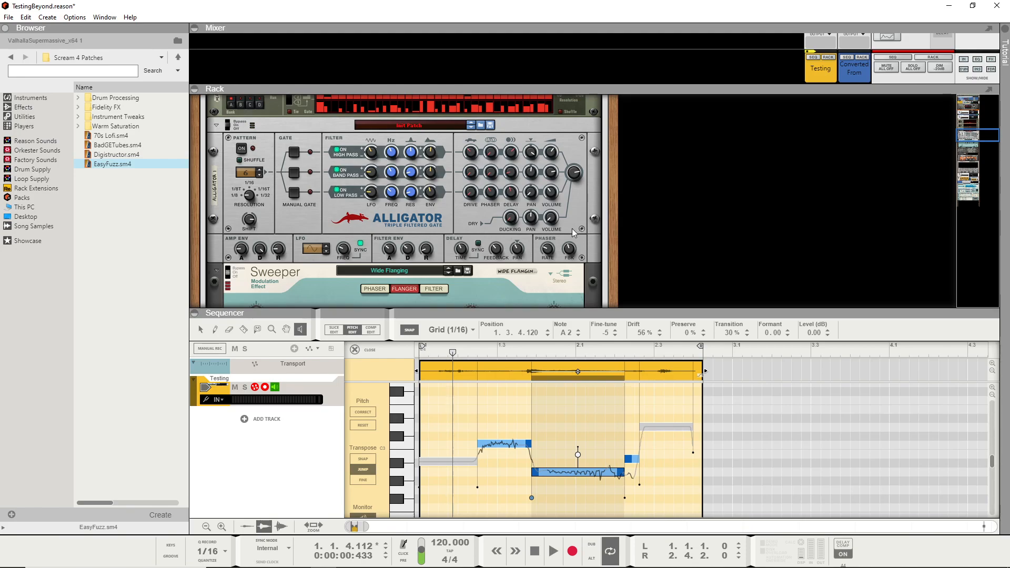
pyautogui.scroll(10, 567, 225)
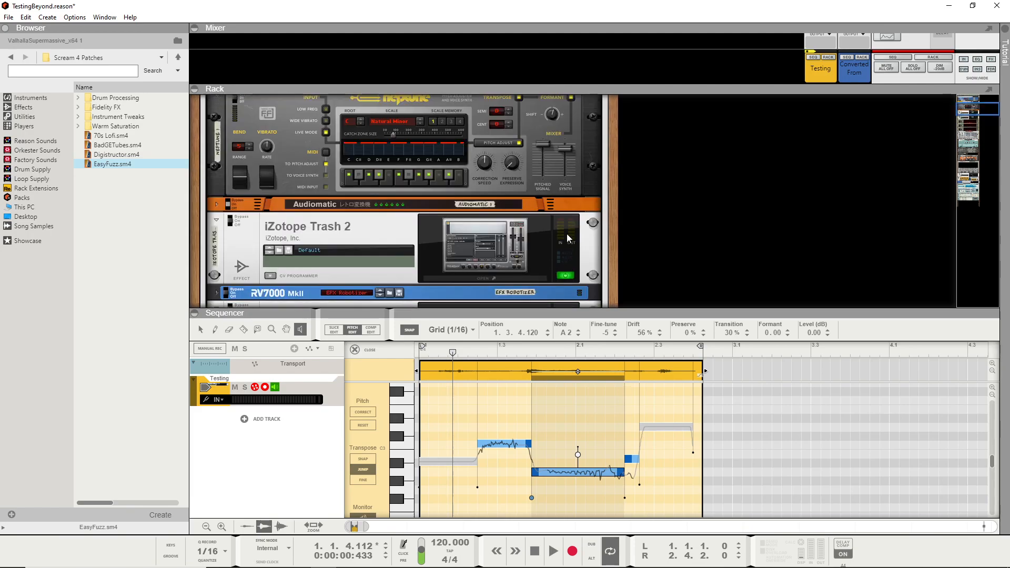
pyautogui.scroll(5, 567, 233)
pyautogui.scroll(-5, 579, 218)
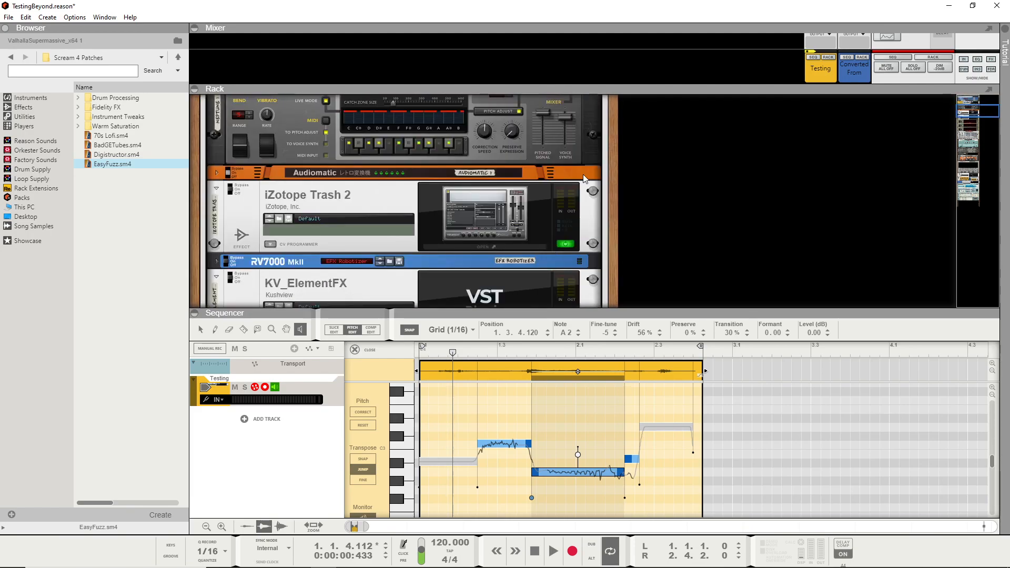
pyautogui.scroll(-3, 498, 185)
pyautogui.scroll(3, 497, 182)
pyautogui.scroll(-10, 499, 185)
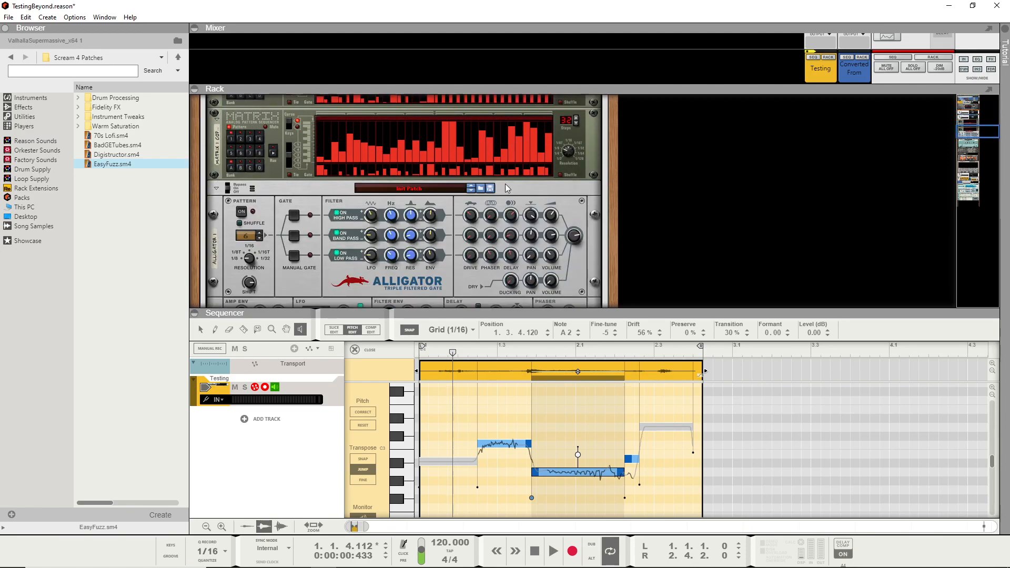